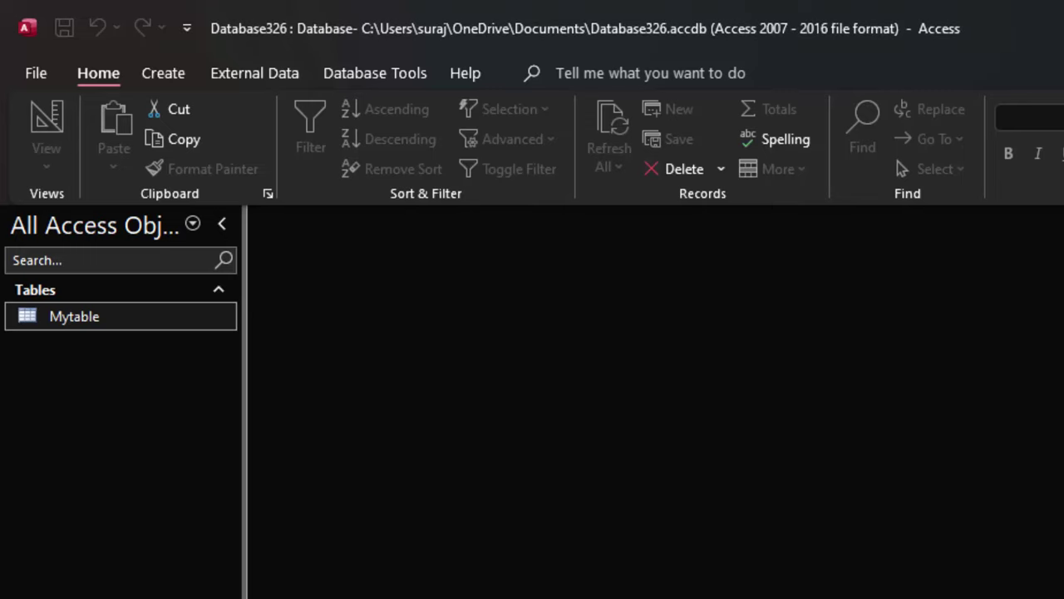
# Leave Access and Database326 behind and show the Windows desktop
pyautogui.press('super+d')
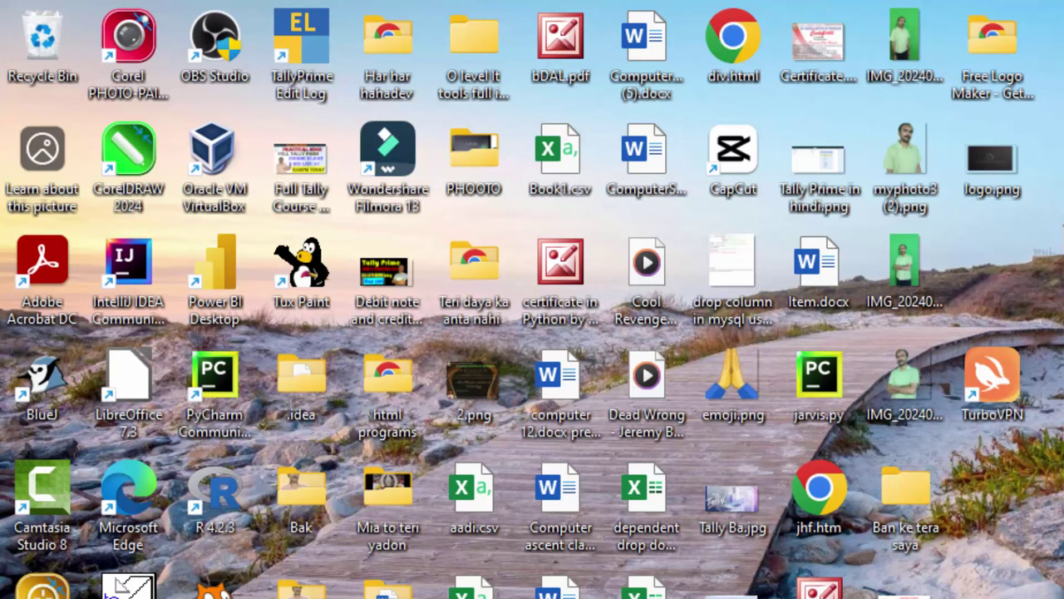
# Search 'access' from the Start menu and launch Microsoft Access
pyautogui.press('super')
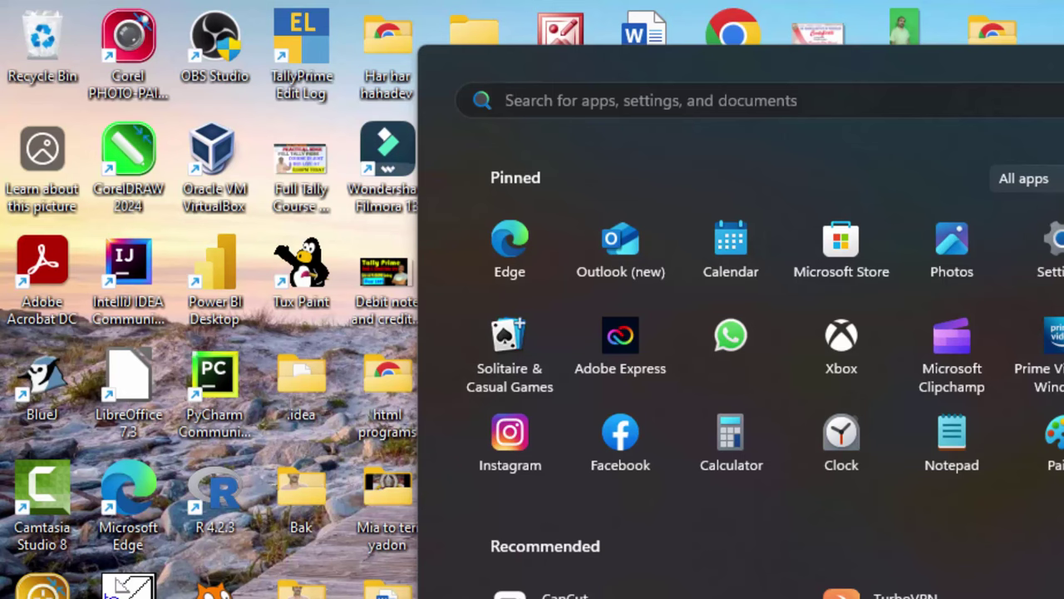
pyautogui.write('access')
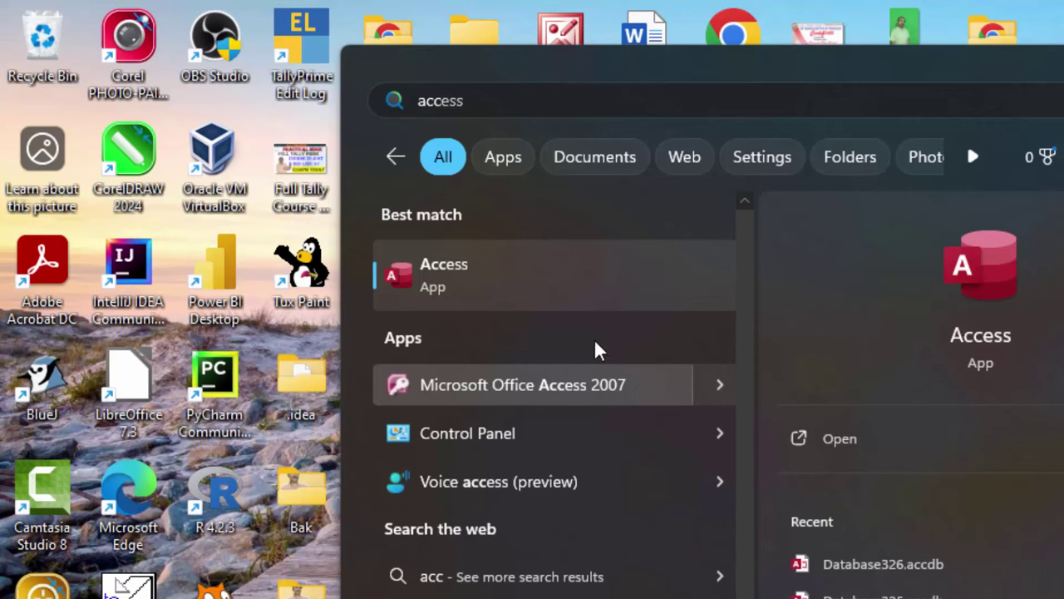
pyautogui.press('Return')
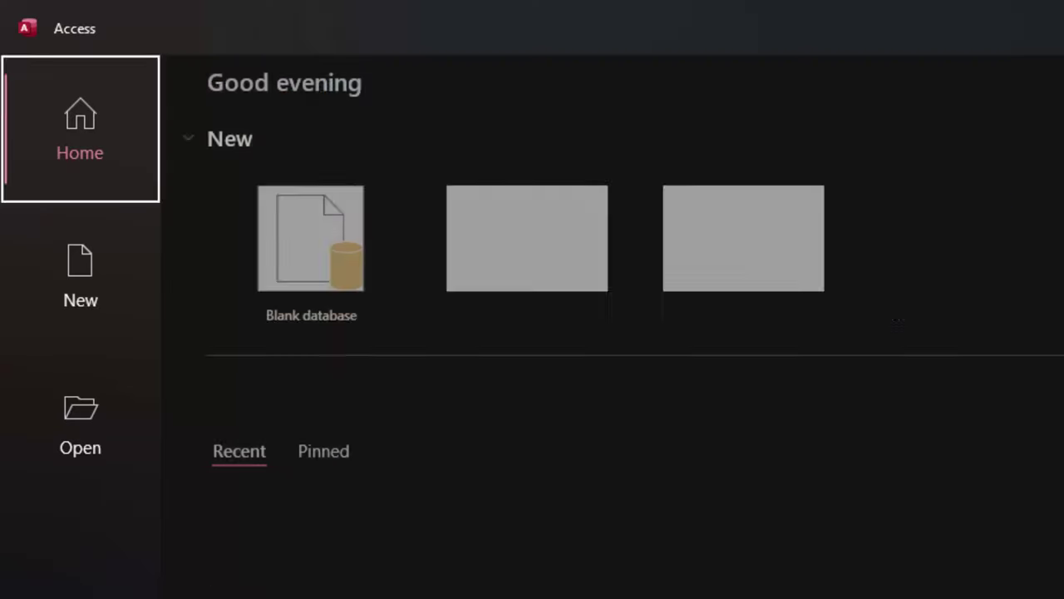
# Open Database325 from the recent list and enable its content; a blank Database327 gets created too
pyautogui.press('Return')
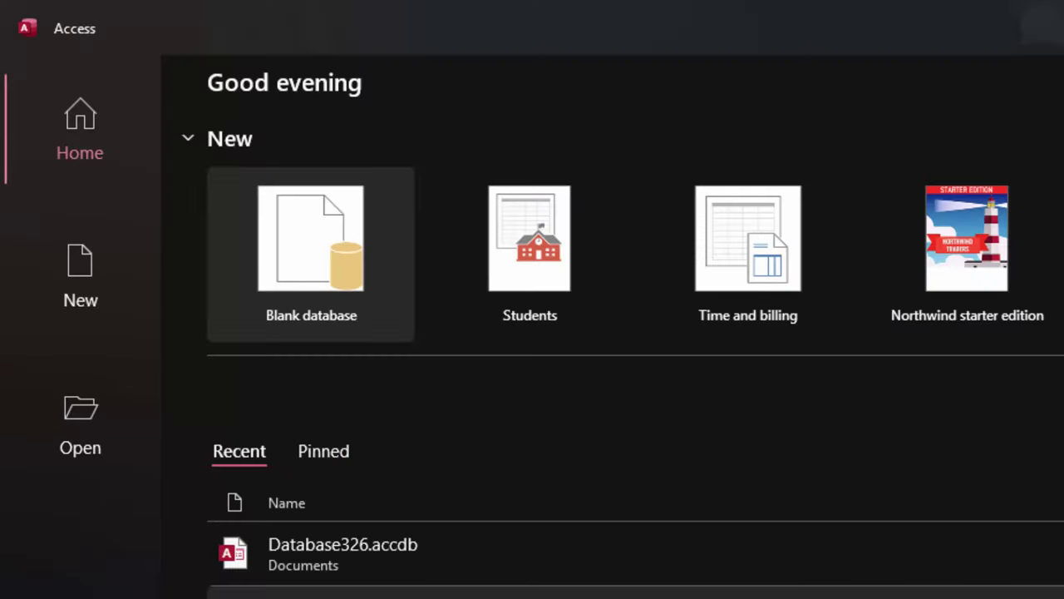
pyautogui.press('Return')
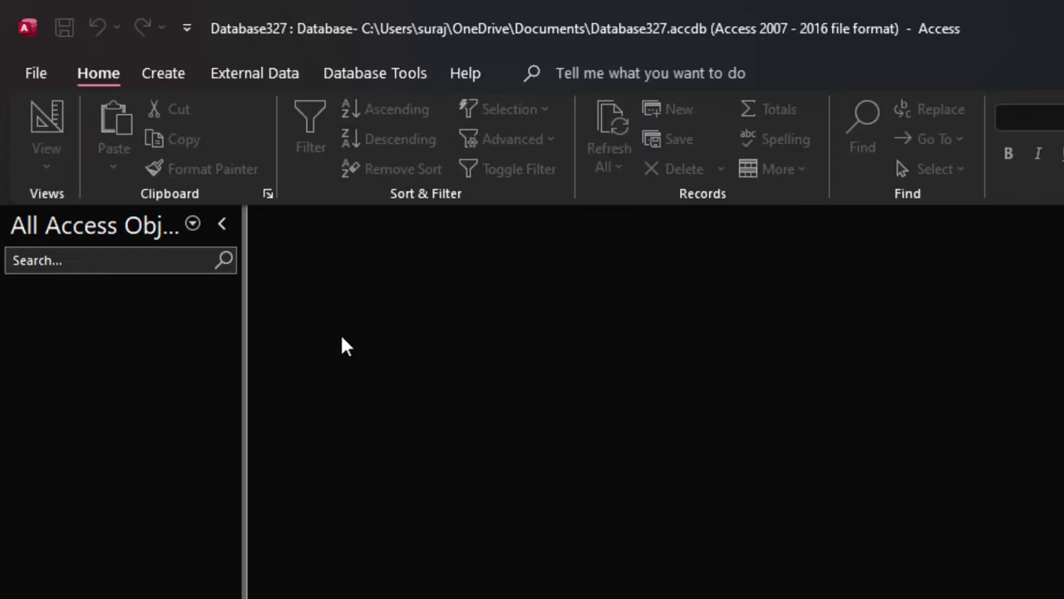
pyautogui.click(33, 71)
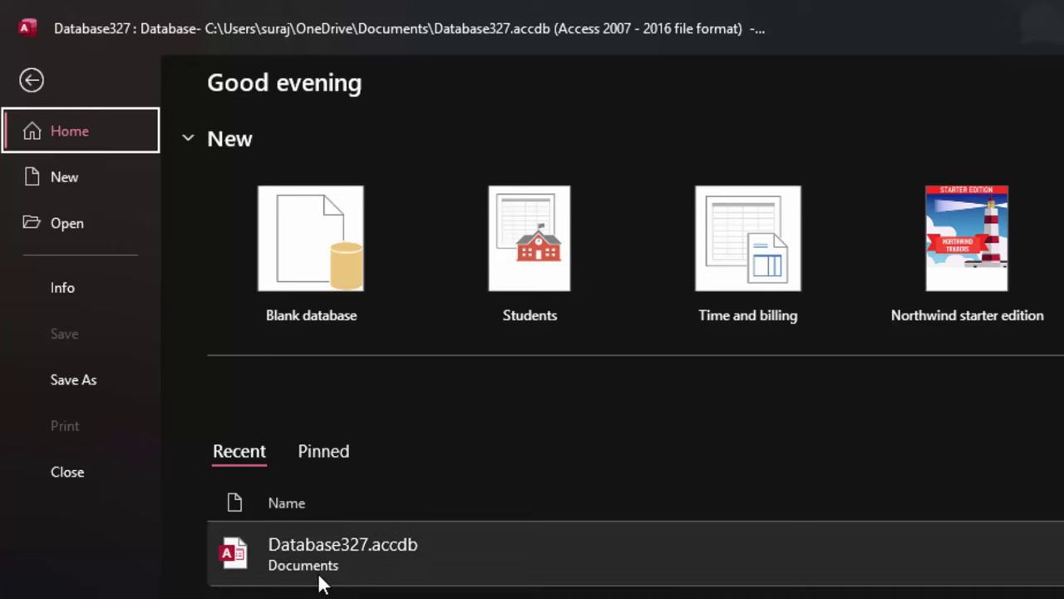
pyautogui.click(326, 587)
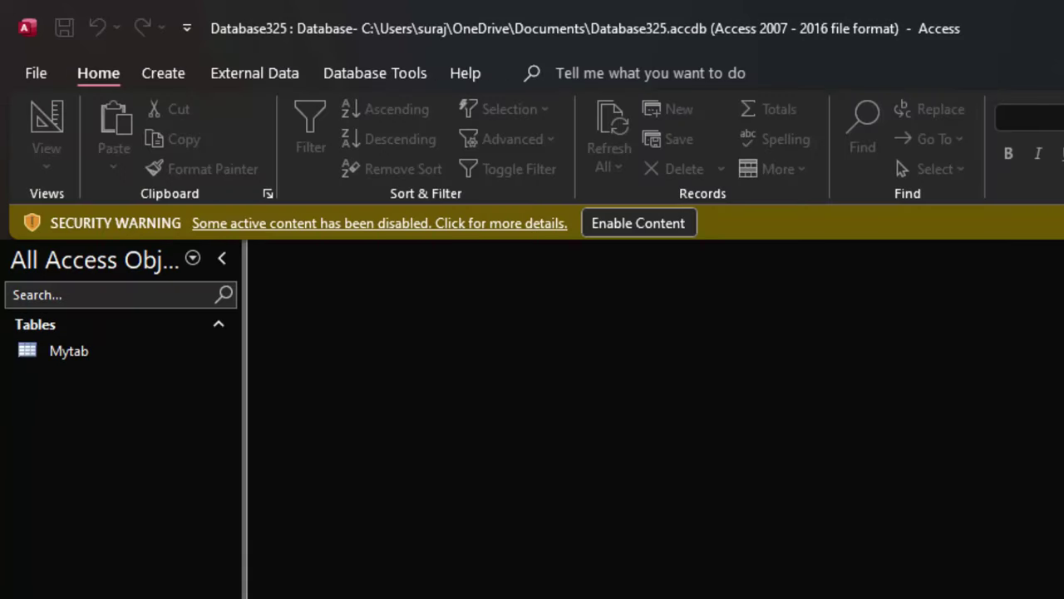
pyautogui.click(645, 231)
# Open Mytab and highlight each name: Ram, Sachin, Sumit, Ritesh, Sonu, Monu, Abhishek
pyautogui.click(137, 322)
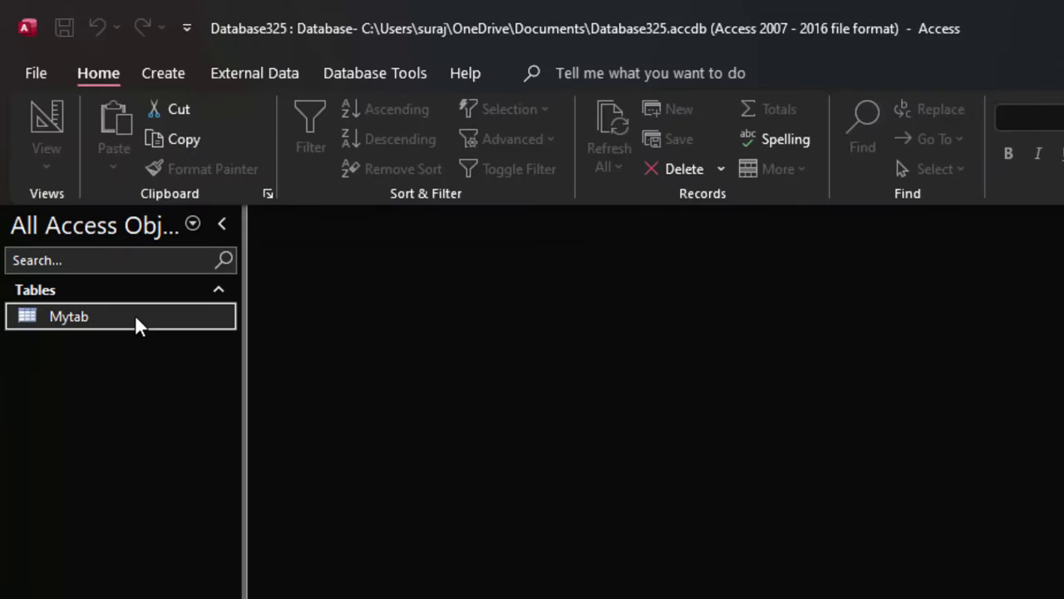
pyautogui.doubleClick(137, 323)
pyautogui.click(440, 267)
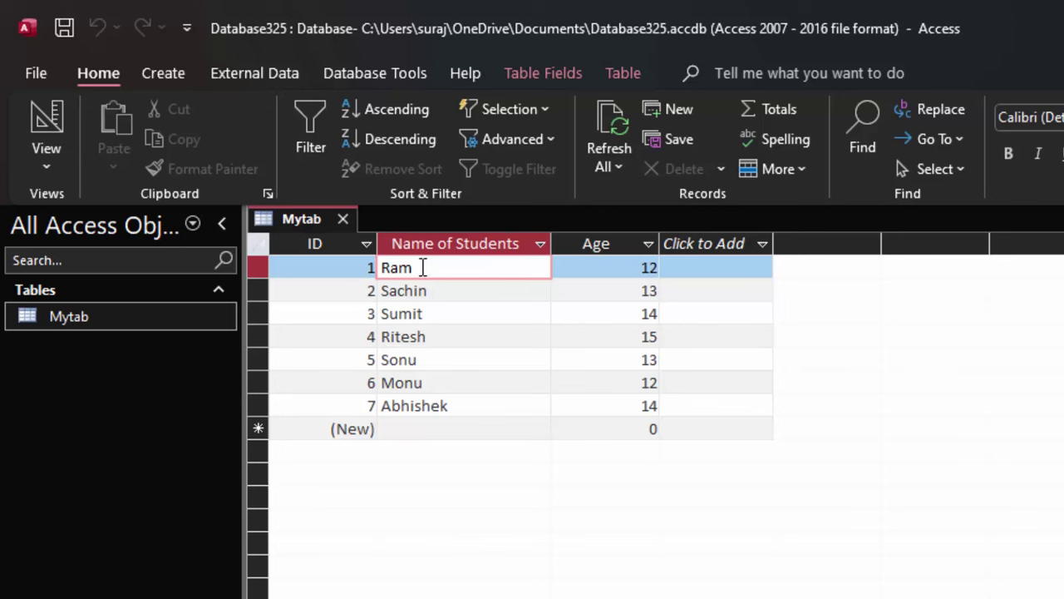
pyautogui.moveTo(422, 266); pyautogui.dragTo(376, 267)
pyautogui.moveTo(426, 290); pyautogui.dragTo(380, 290)
pyautogui.moveTo(426, 316); pyautogui.dragTo(369, 316)
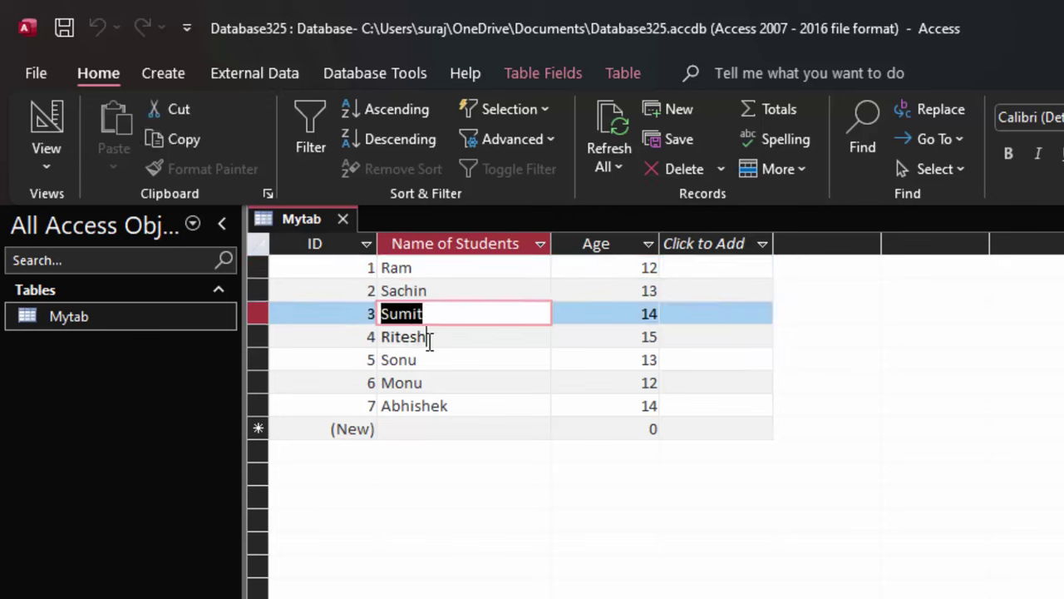
pyautogui.moveTo(430, 337)
pyautogui.mouseDown()
pyautogui.moveTo(380, 337)
pyautogui.moveTo(362, 360)
pyautogui.mouseUp()
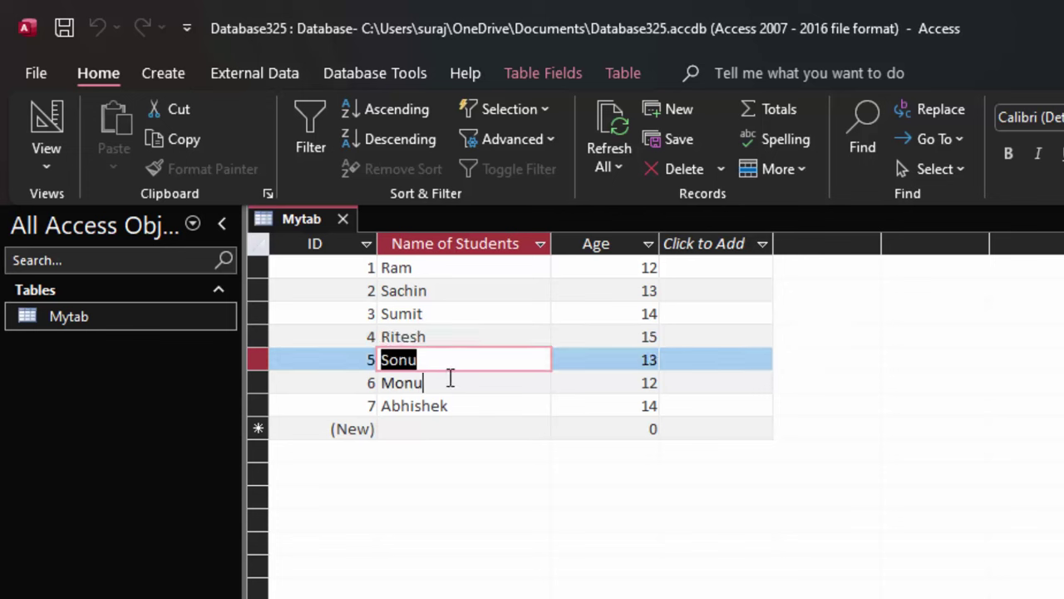
pyautogui.moveTo(423, 382); pyautogui.dragTo(378, 383)
pyautogui.moveTo(449, 406); pyautogui.dragTo(324, 396)
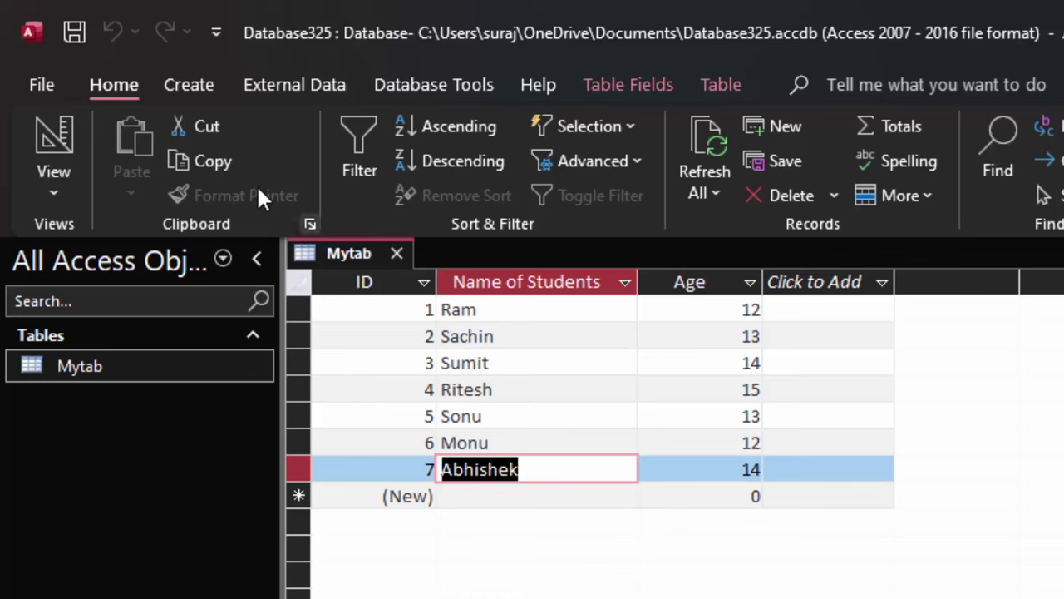
# Create a new Query Design query in SQL view, deleting the semicolon to leave just SELECT
pyautogui.click(191, 84)
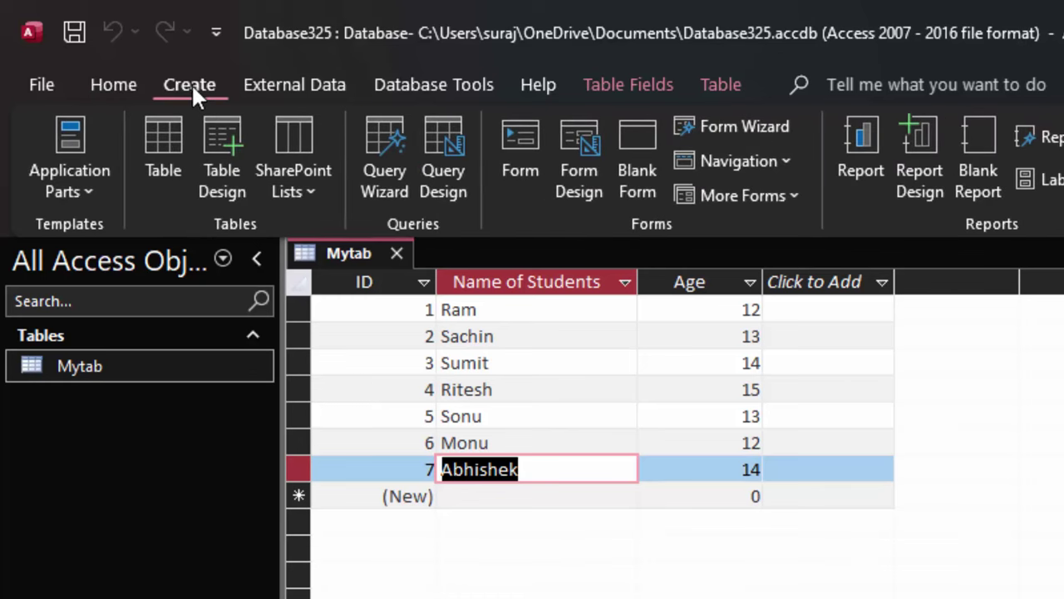
pyautogui.click(450, 137)
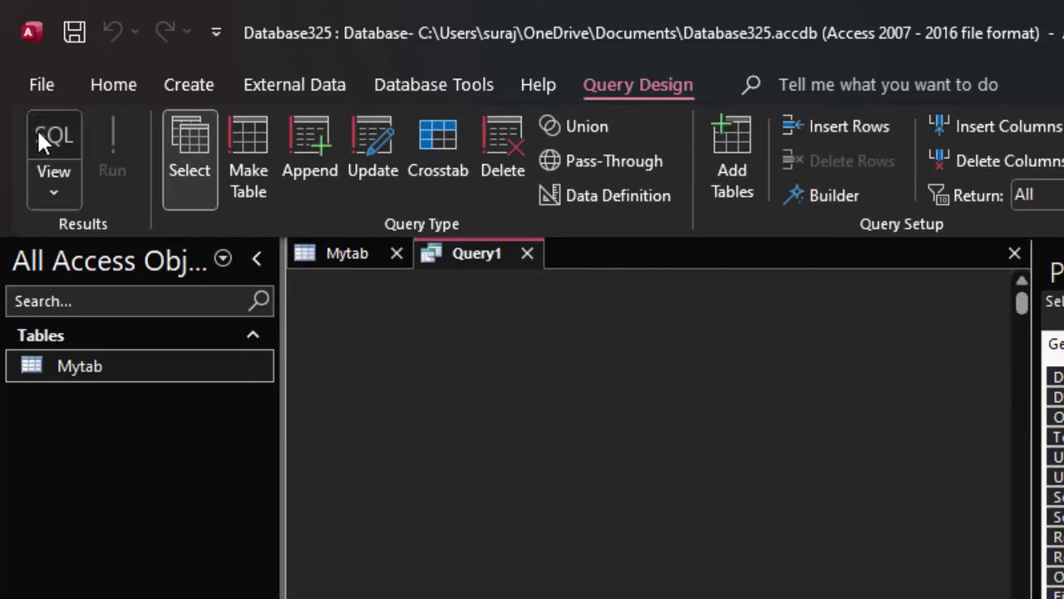
pyautogui.click(42, 138)
pyautogui.click(387, 286)
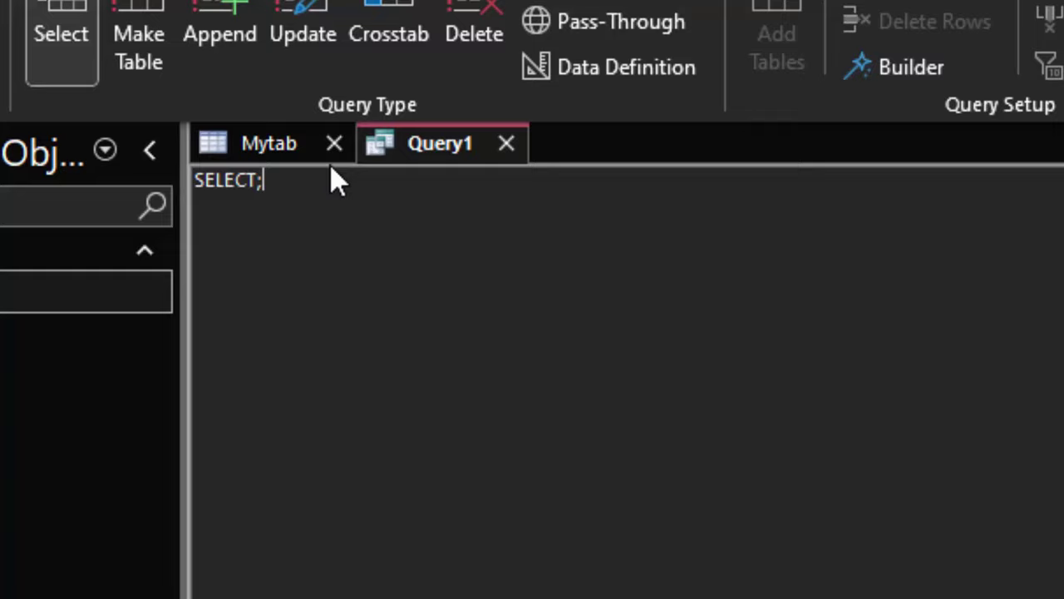
pyautogui.press('BackSpace')
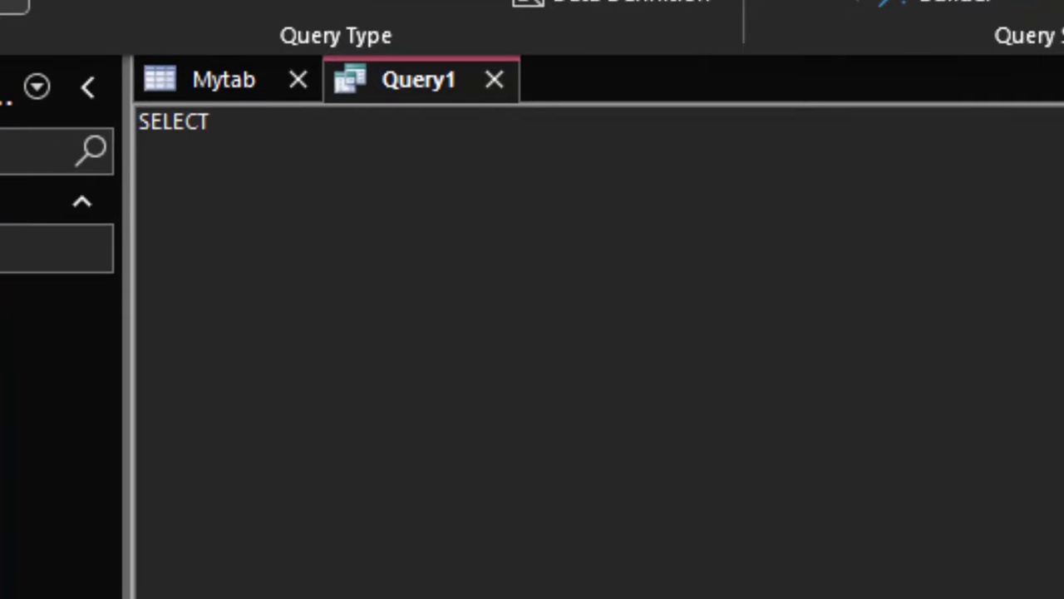
# Check Mytab's column name and type 'Name of Students' after SELECT
pyautogui.doubleClick(50, 248)
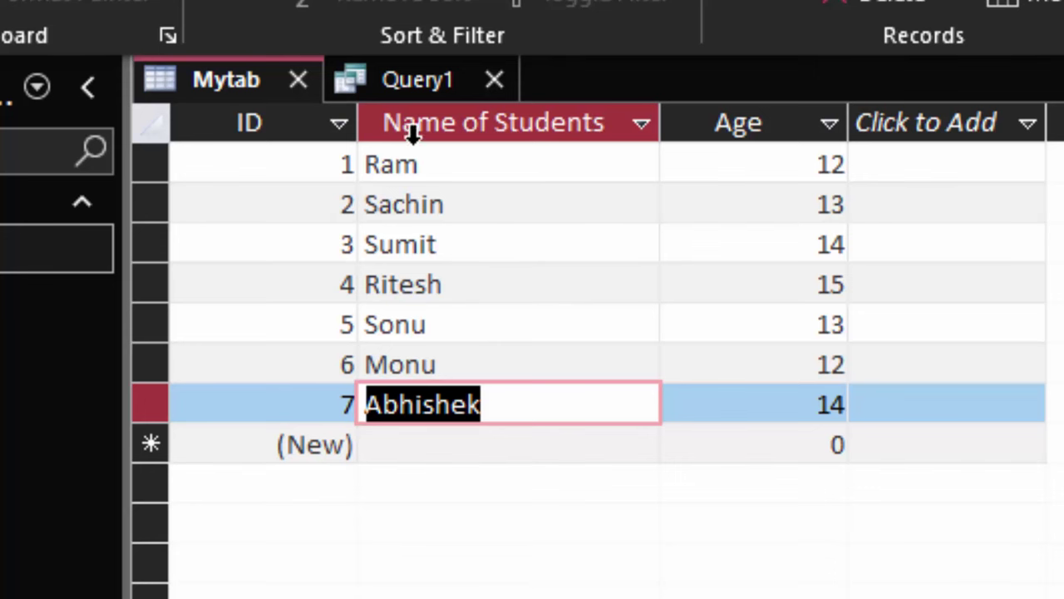
pyautogui.click(426, 93)
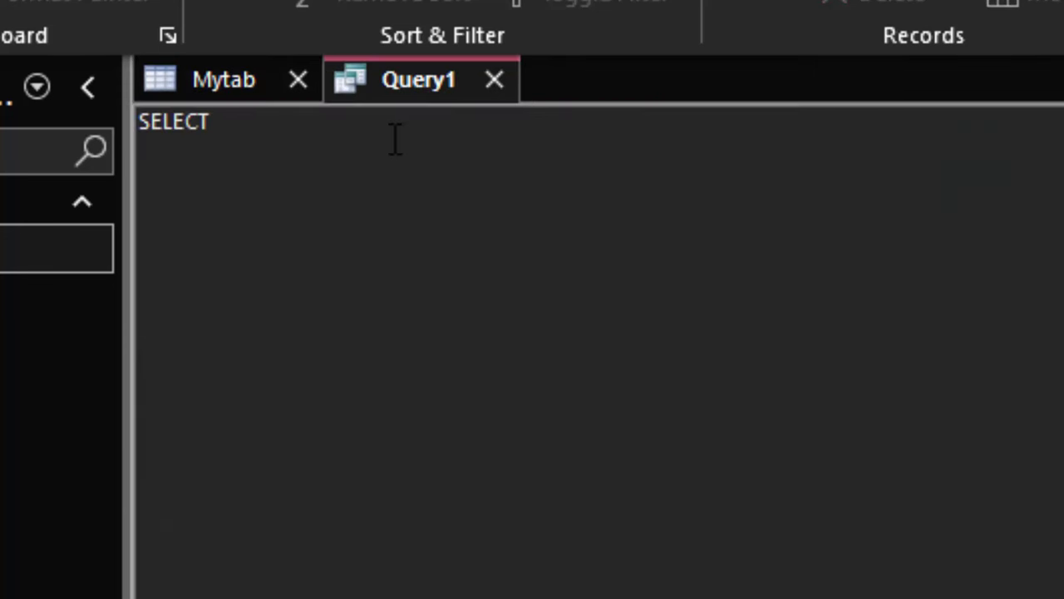
pyautogui.write('Na')
pyautogui.write('me')
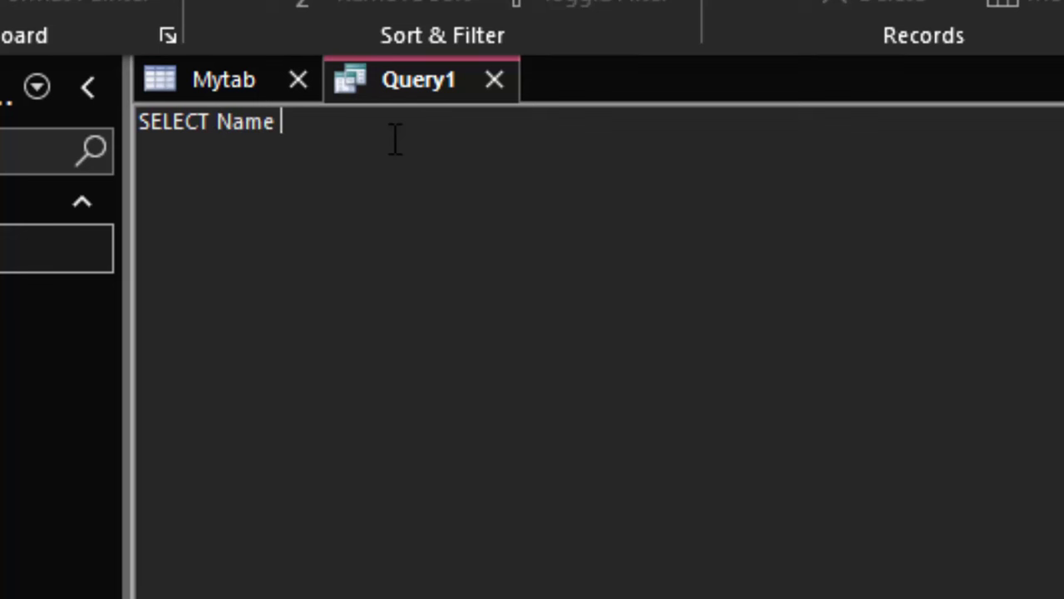
pyautogui.click(261, 90)
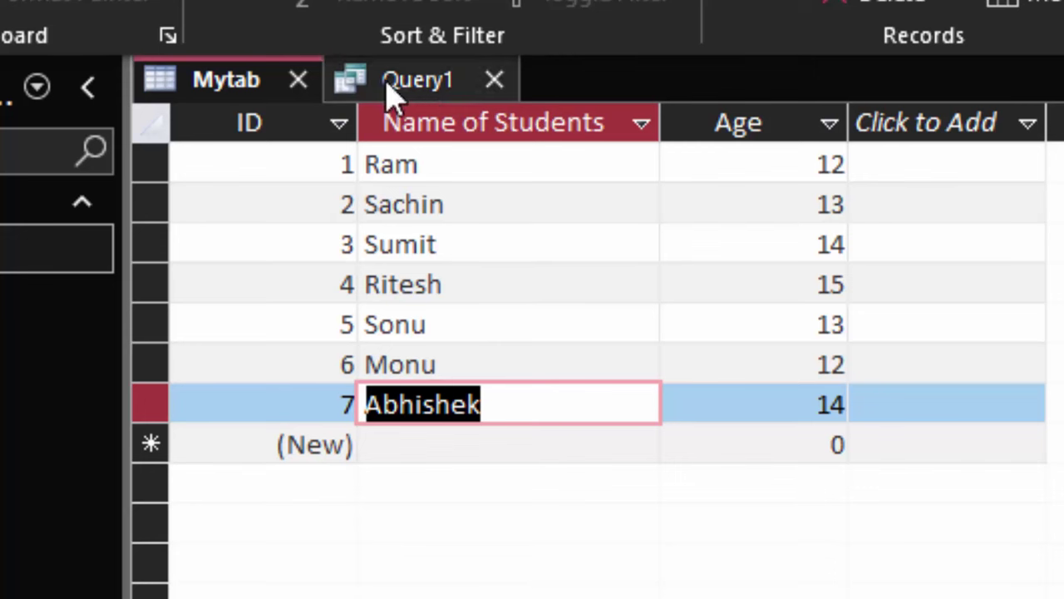
pyautogui.click(449, 83)
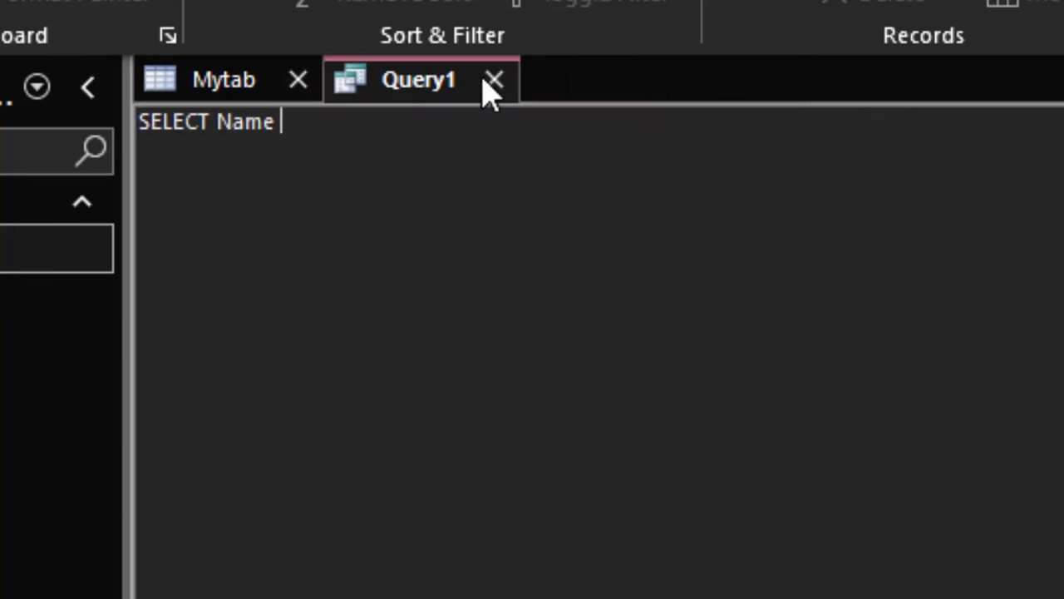
pyautogui.write('of ')
pyautogui.write('Stude')
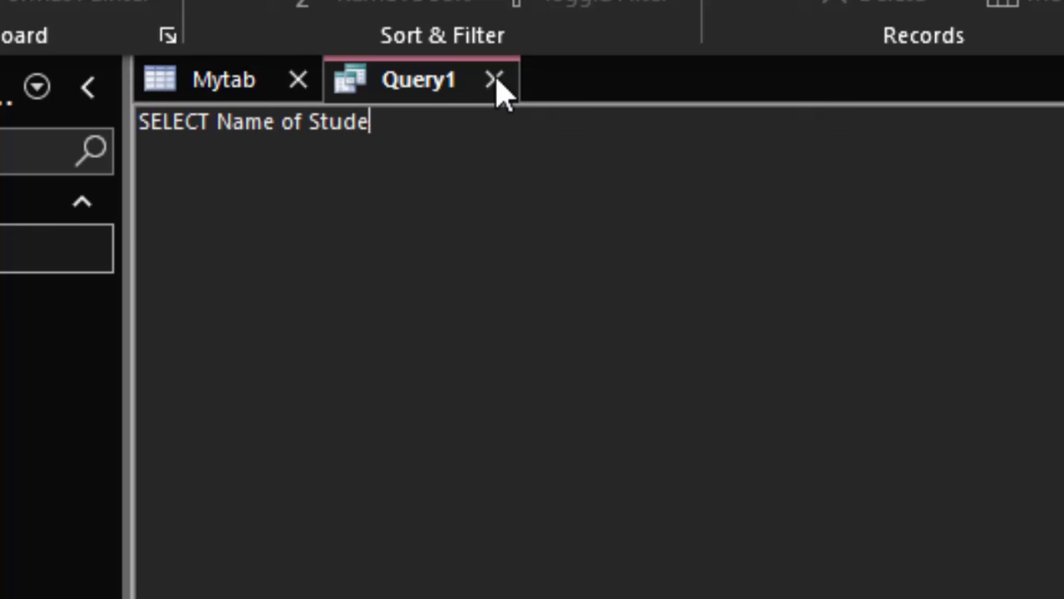
pyautogui.write('nts')
pyautogui.click(262, 94)
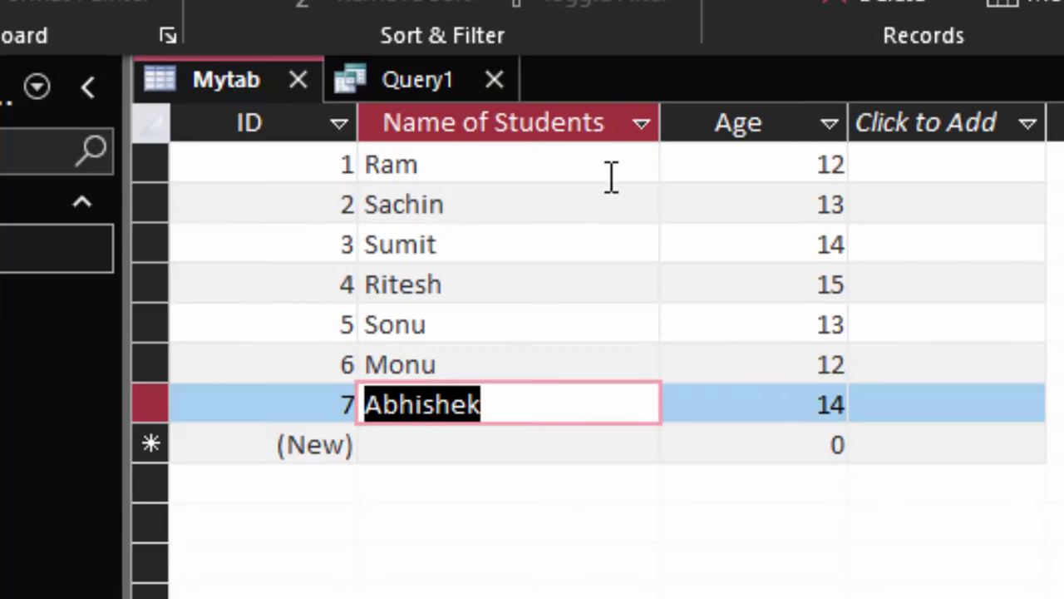
pyautogui.click(416, 83)
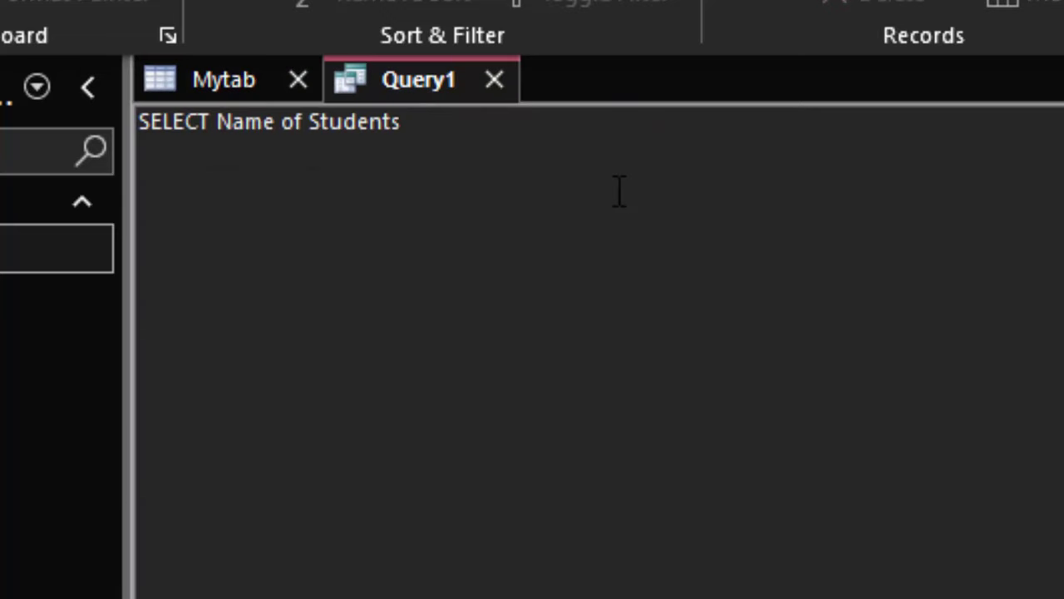
# Finish the query with 'from Mytab group by Name of Students;', select it, and close Mytab
pyautogui.write('from ')
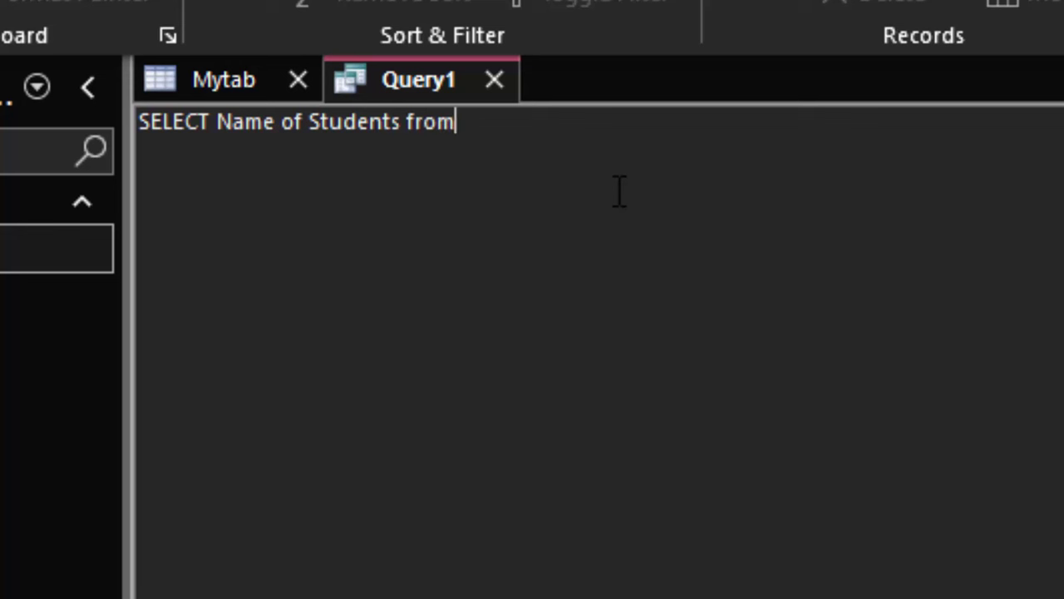
pyautogui.write('M')
pyautogui.write('ytab')
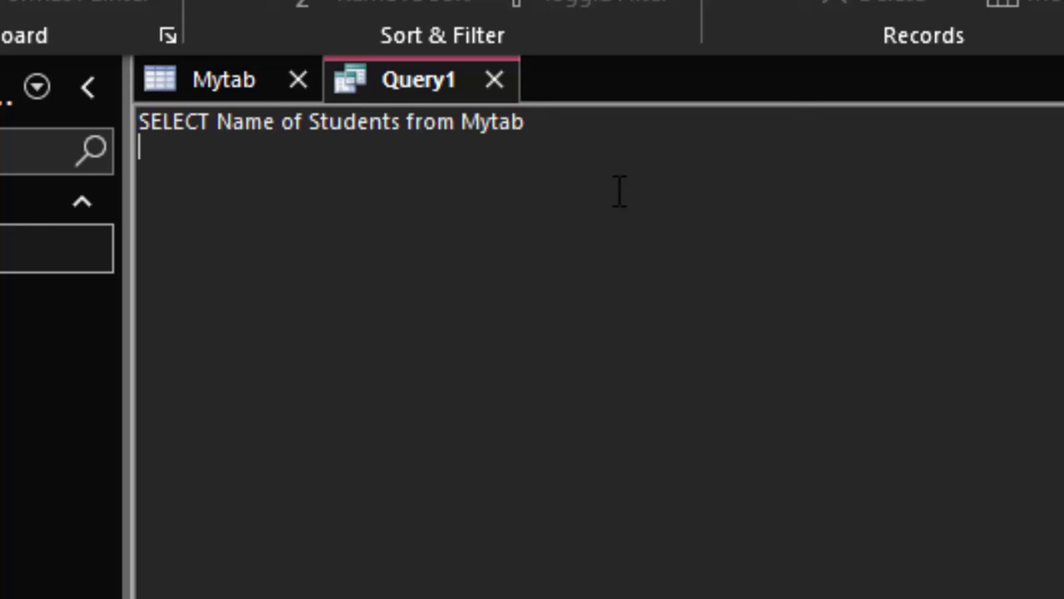
pyautogui.write('grou')
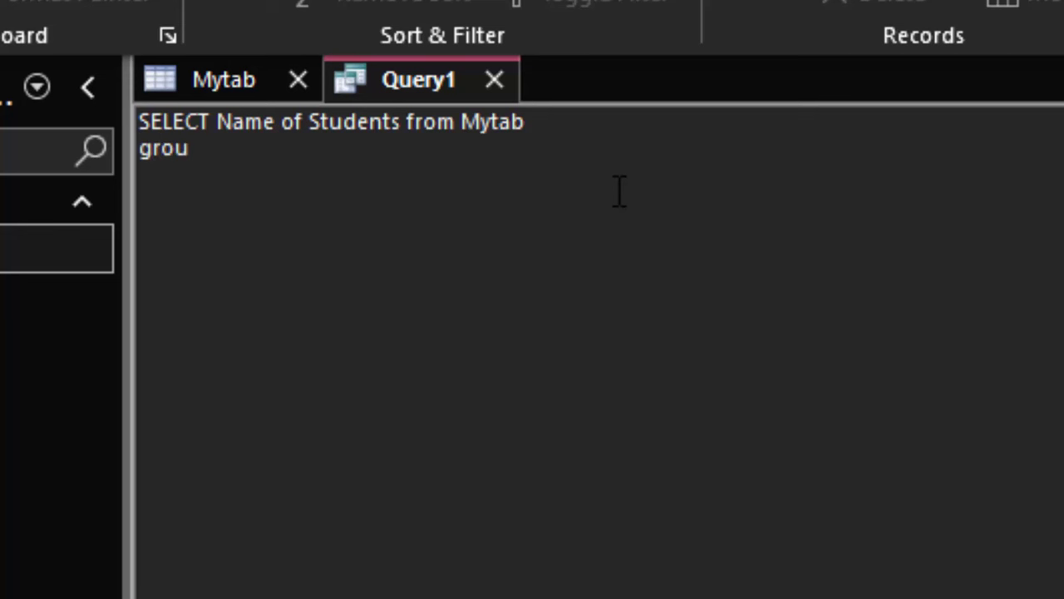
pyautogui.write('p ')
pyautogui.write('by')
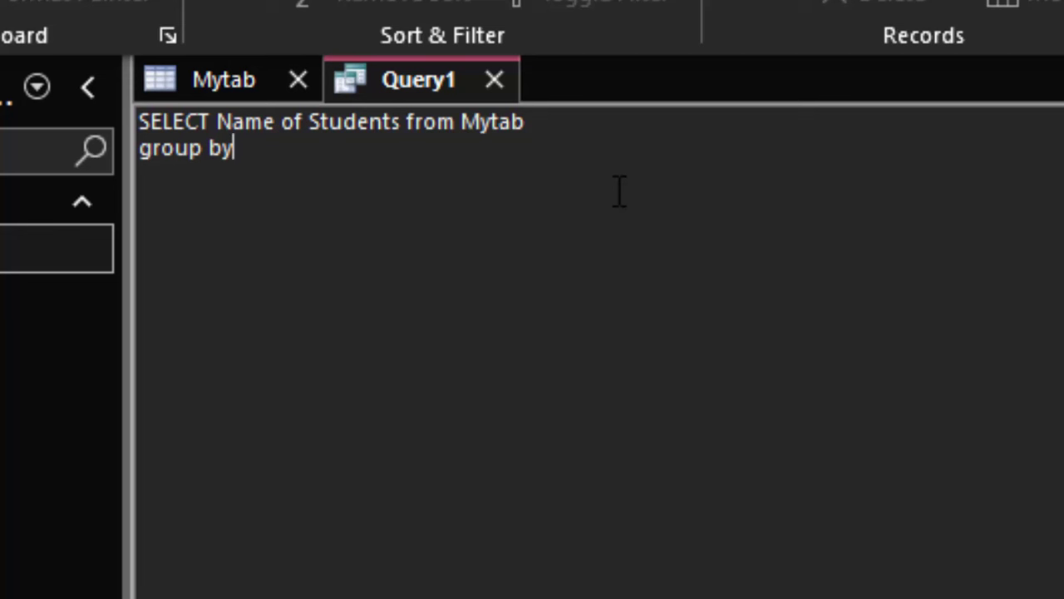
pyautogui.write(' N')
pyautogui.write('ame ')
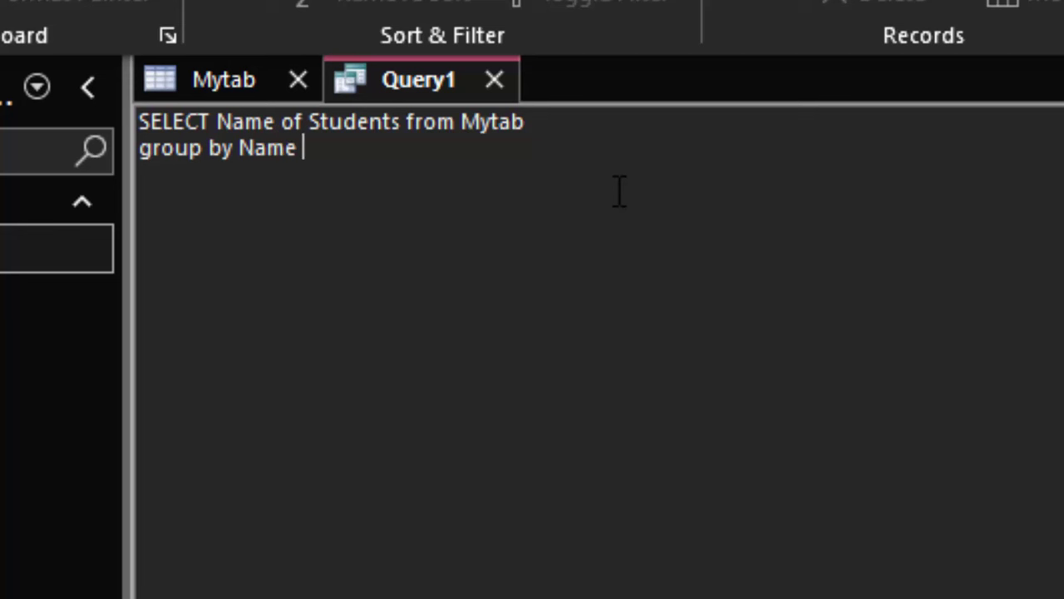
pyautogui.write('of S')
pyautogui.write('tudent')
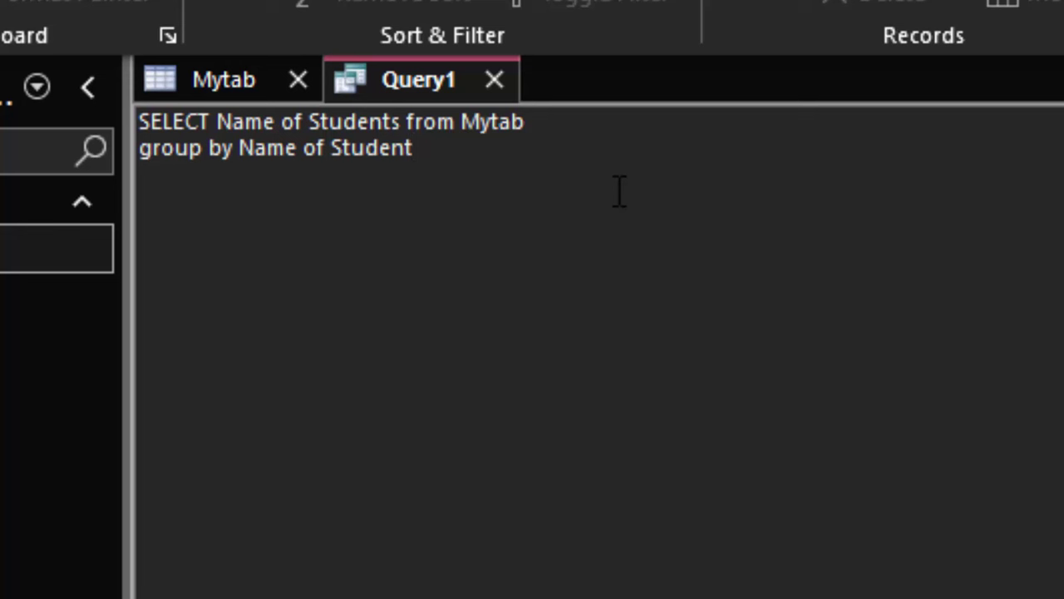
pyautogui.write('s;')
pyautogui.press('Return')
pyautogui.hotkey('shift', 'Up')
pyautogui.hotkey('shift', 'Up')
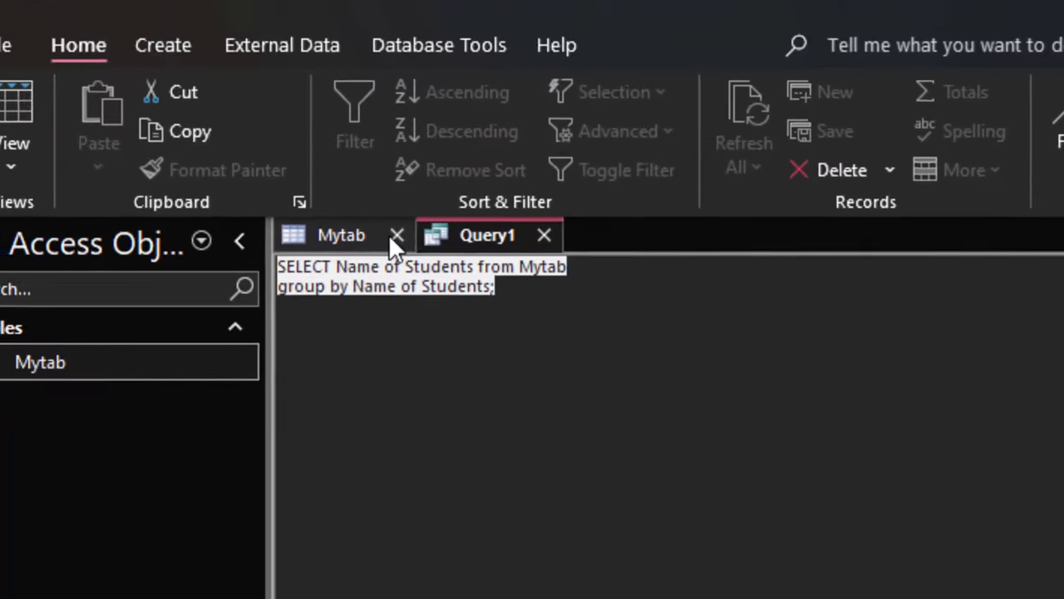
pyautogui.click(338, 142)
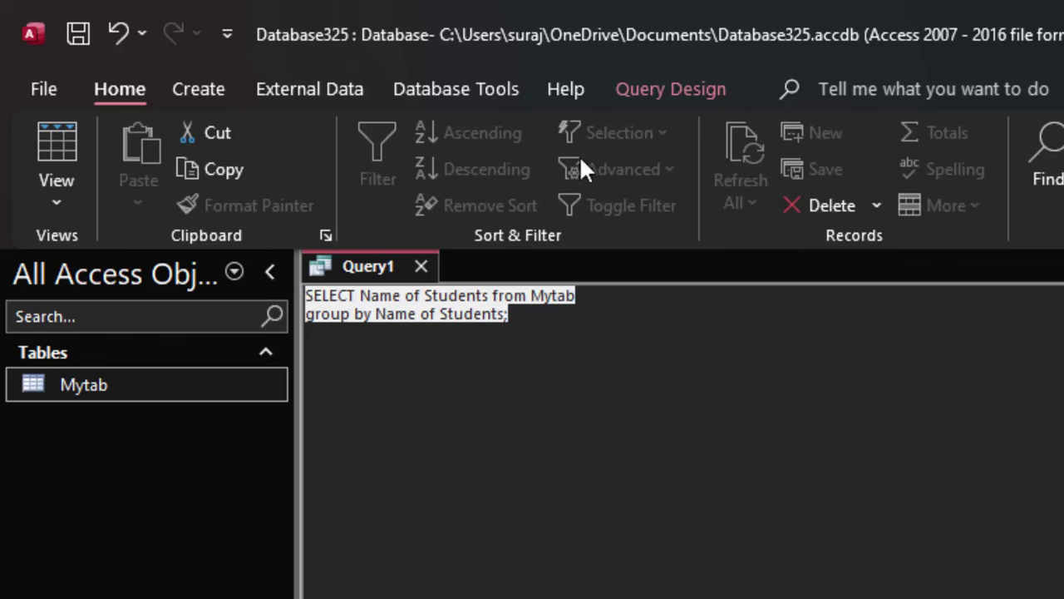
pyautogui.click(631, 86)
pyautogui.click(121, 154)
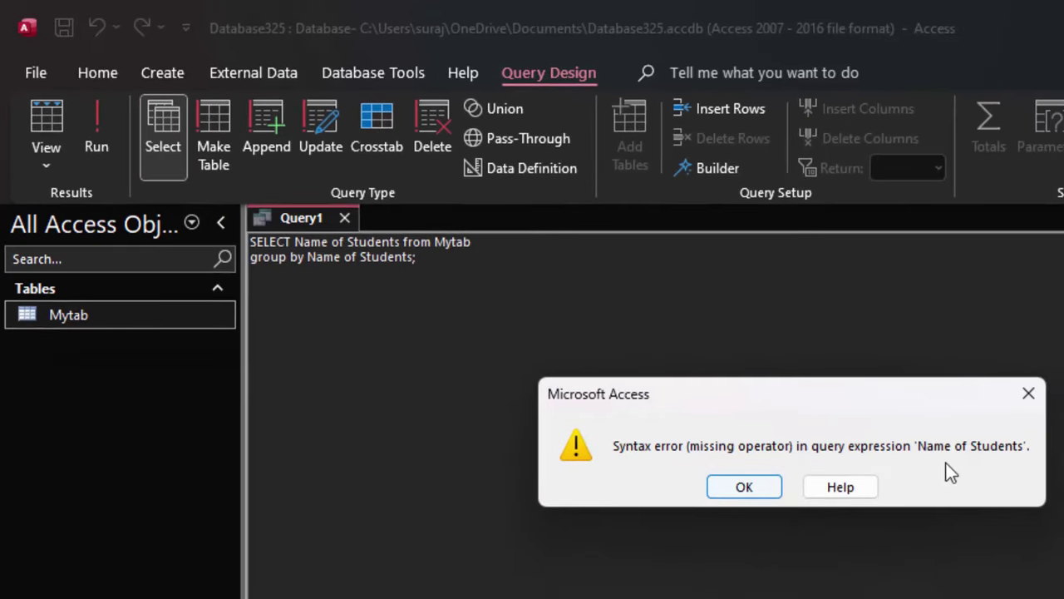
pyautogui.click(763, 484)
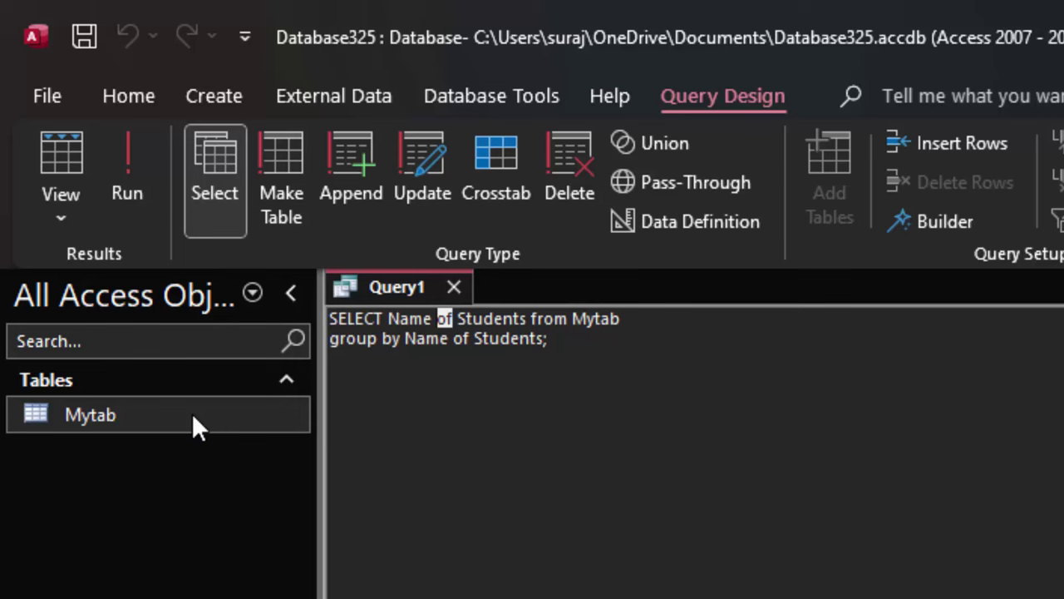
# In Design View, rename Mytab's 'Name of Students' field to Name_of_Students and save it
pyautogui.rightClick(192, 413)
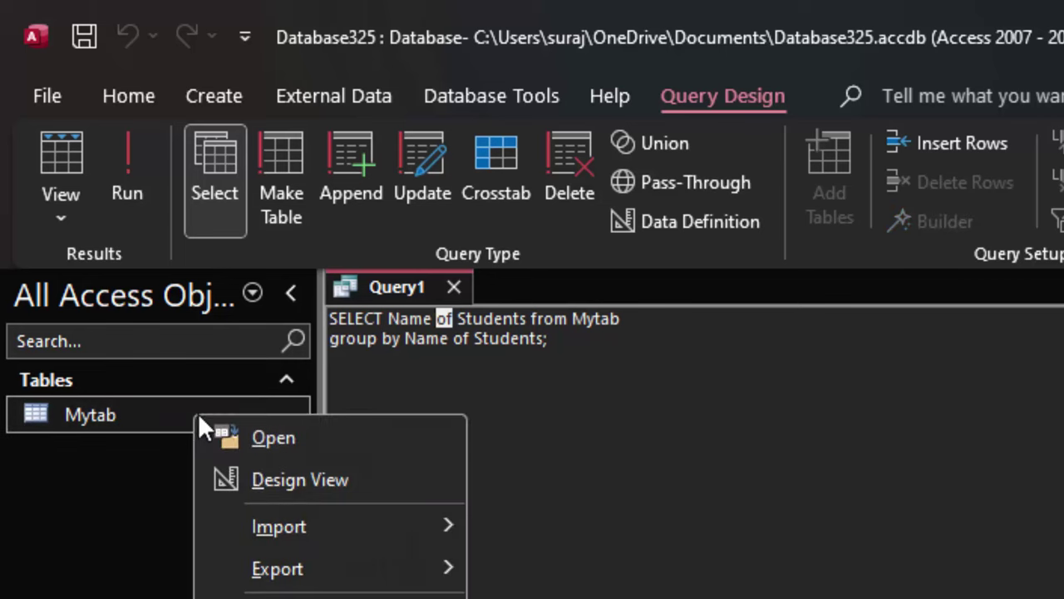
pyautogui.click(271, 475)
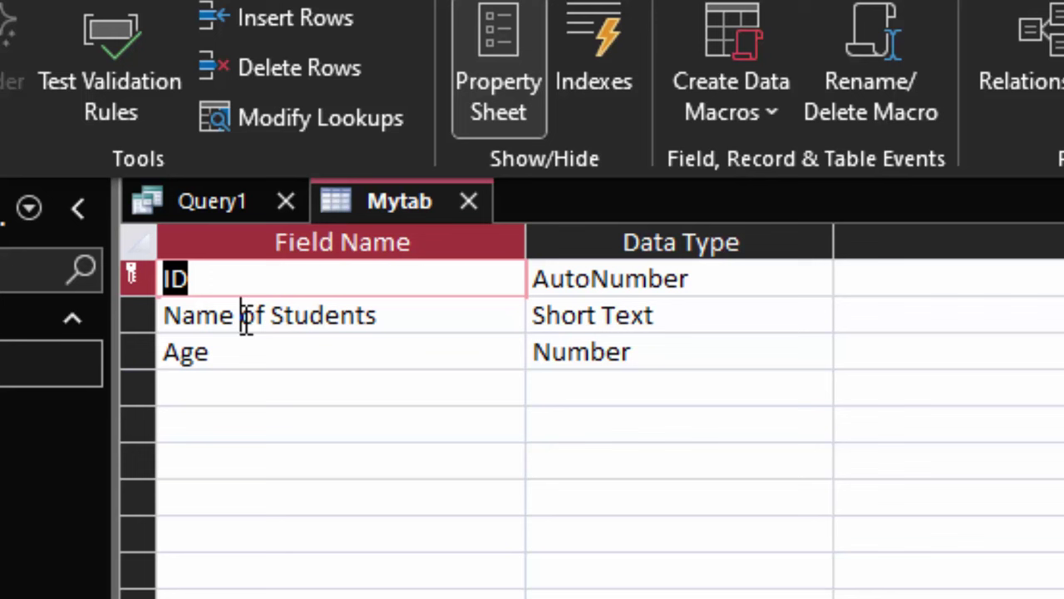
pyautogui.click(408, 374)
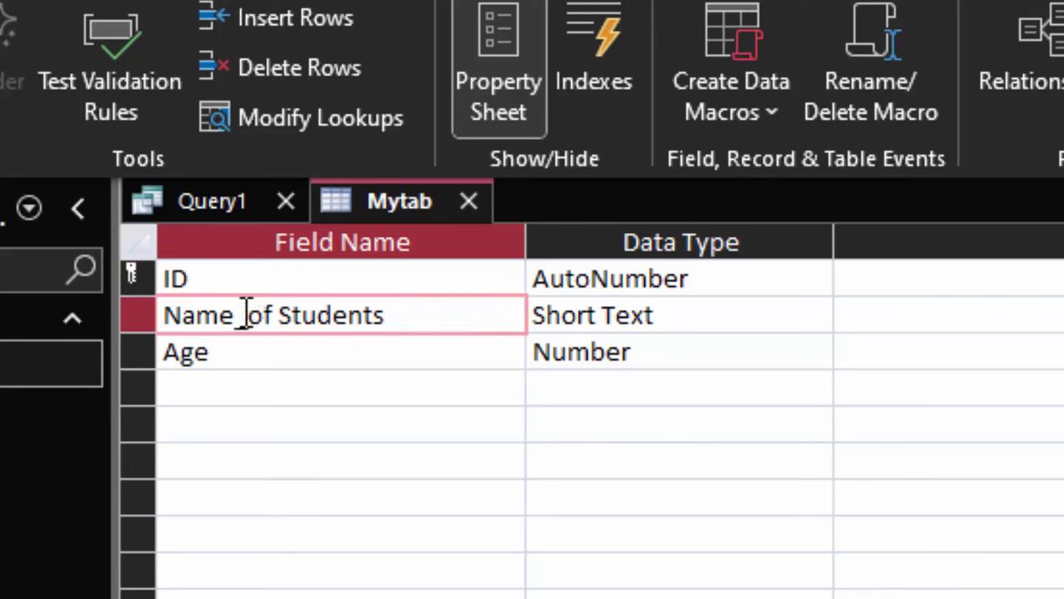
pyautogui.press('BackSpace')
pyautogui.write('_')
pyautogui.click(280, 312)
pyautogui.press('BackSpace')
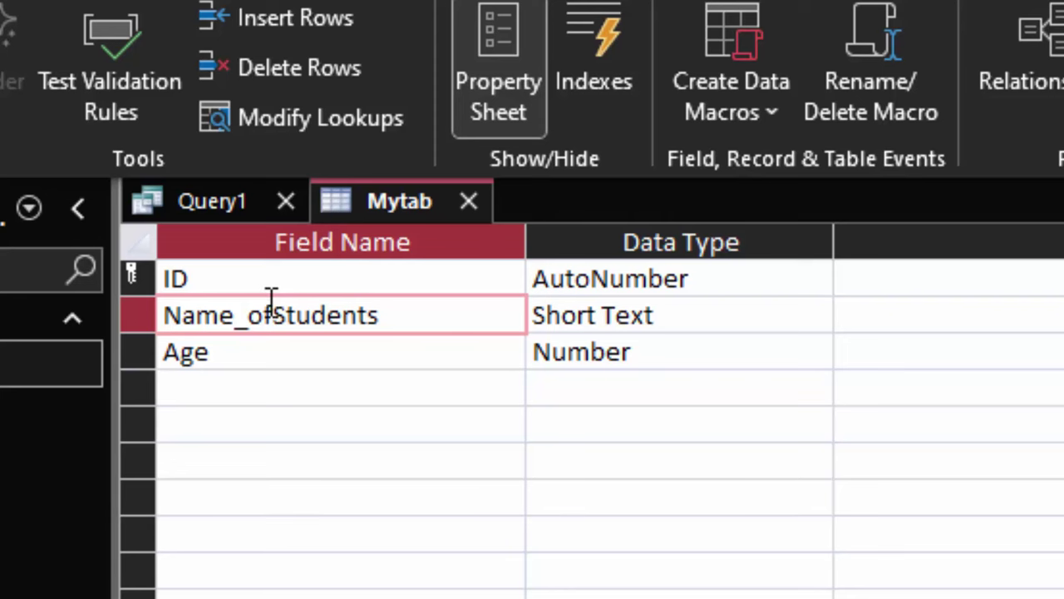
pyautogui.write('_')
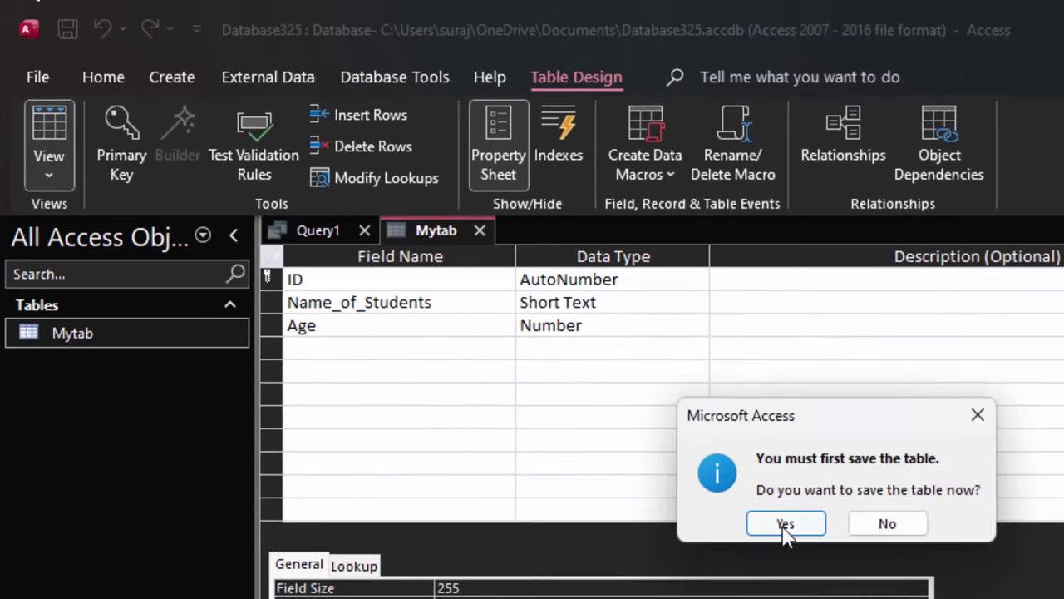
pyautogui.click(786, 524)
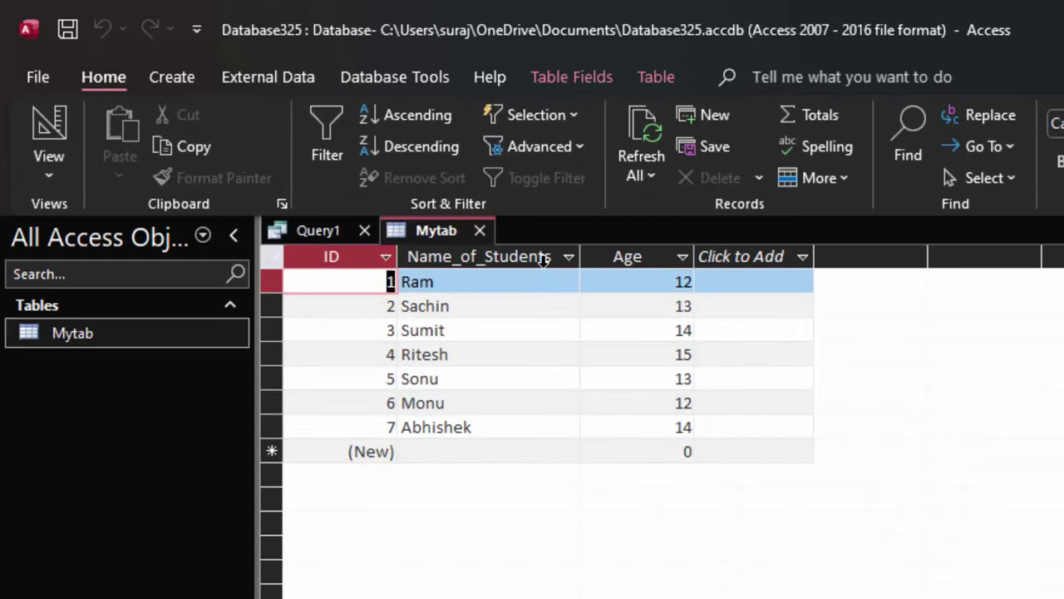
pyautogui.click(318, 230)
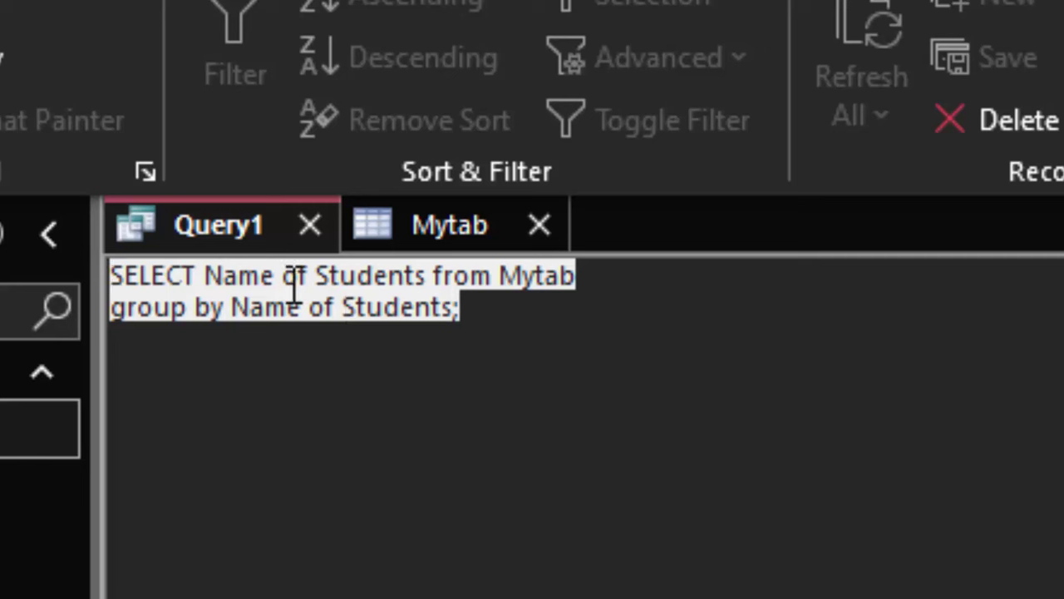
# Change both 'Name of Students' references in Query1's SELECT and GROUP BY lines to Name_of_Students
pyautogui.click(280, 275)
pyautogui.press('BackSpace')
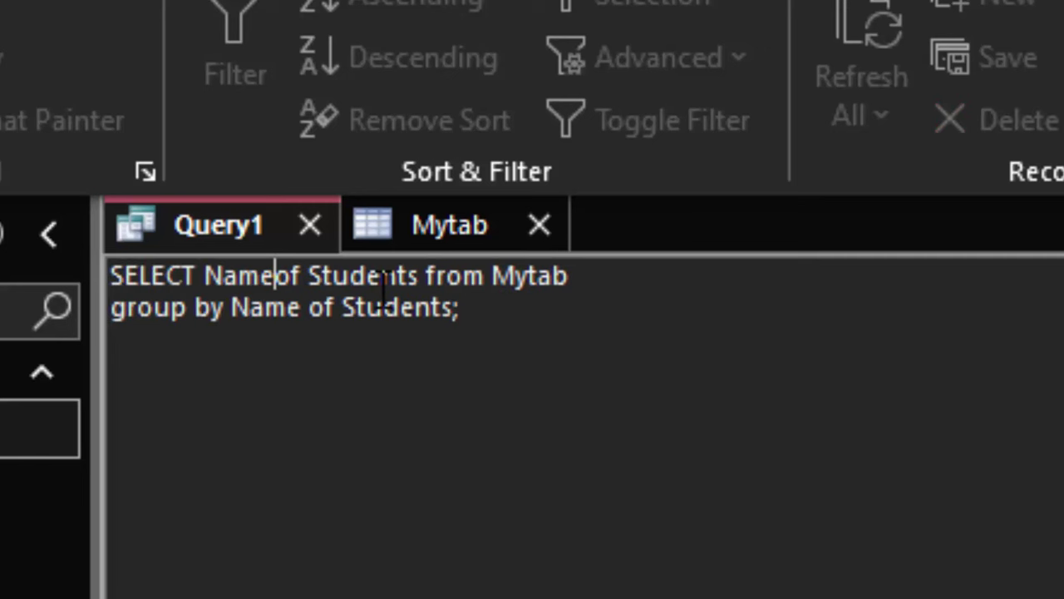
pyautogui.write('_')
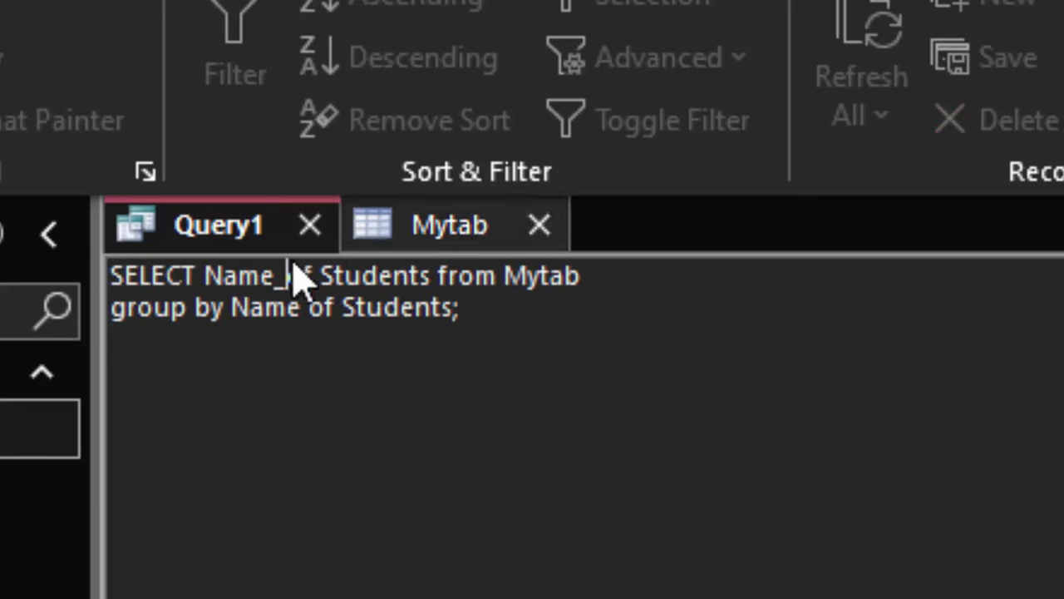
pyautogui.click(320, 275)
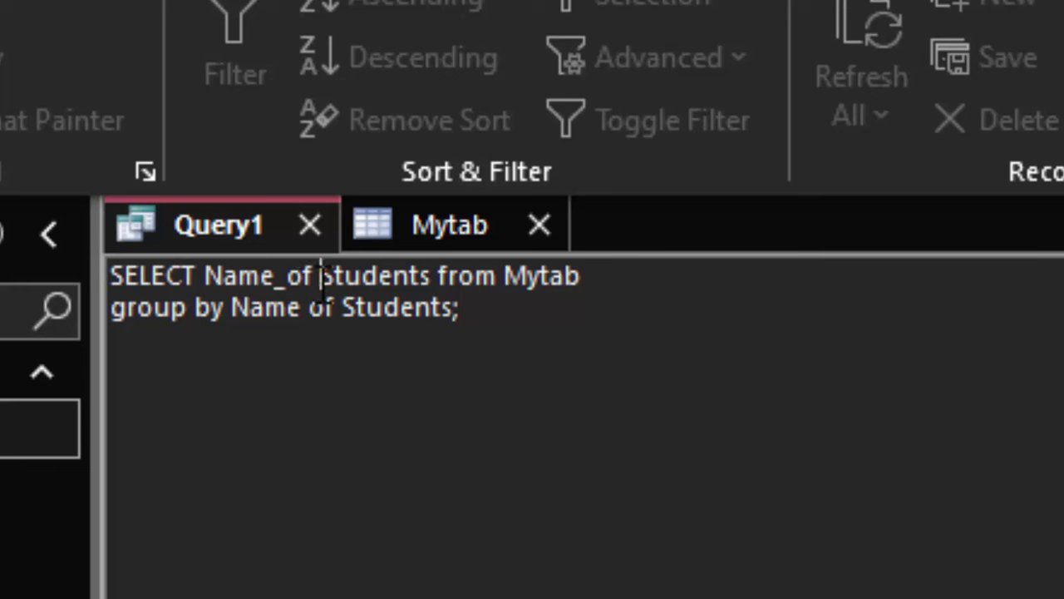
pyautogui.press('BackSpace')
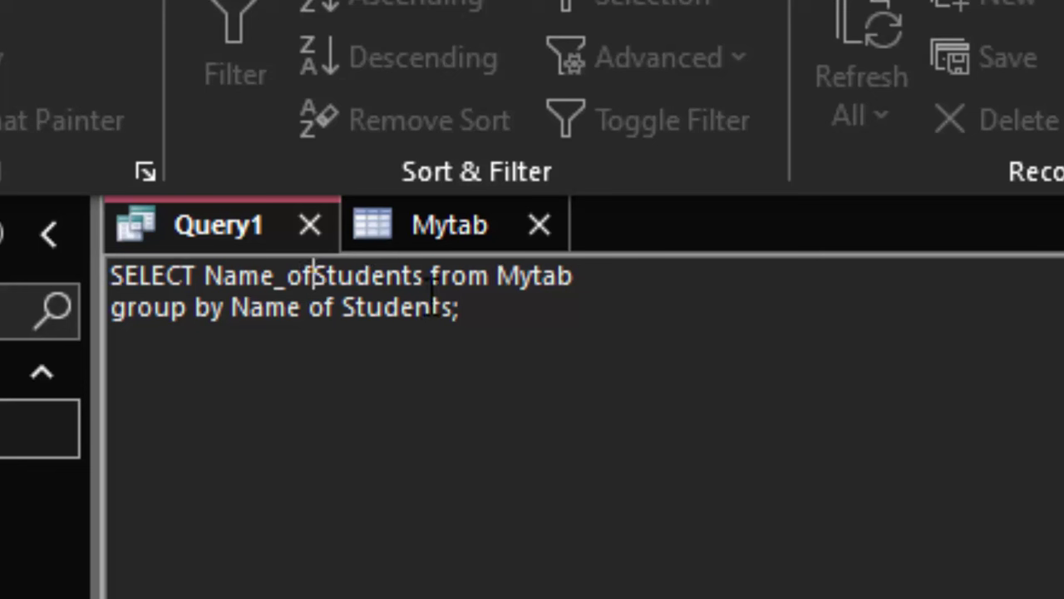
pyautogui.write('_')
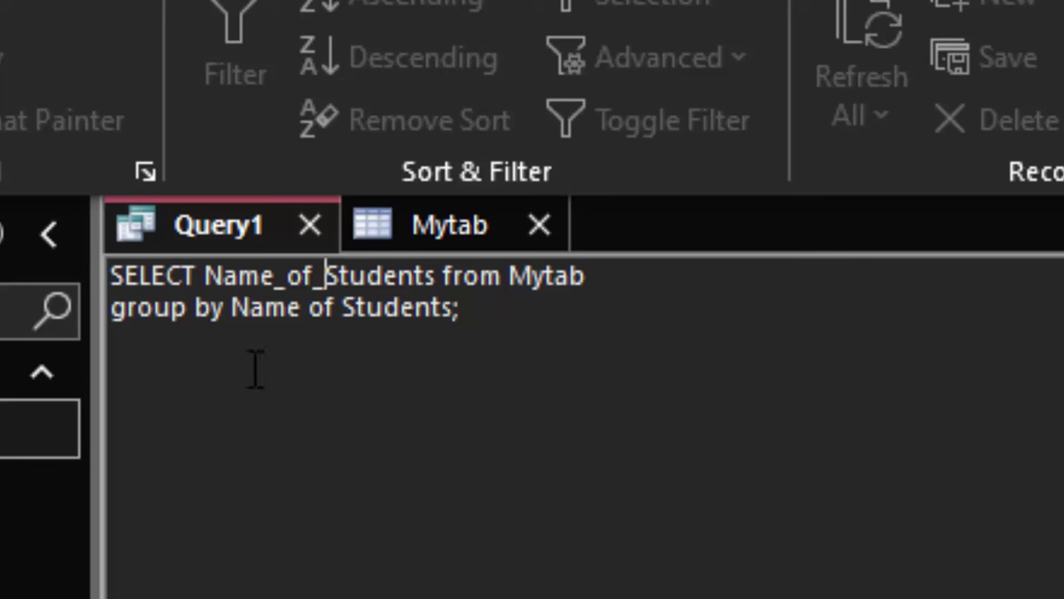
pyautogui.click(315, 315)
pyautogui.press('BackSpace')
pyautogui.write('_')
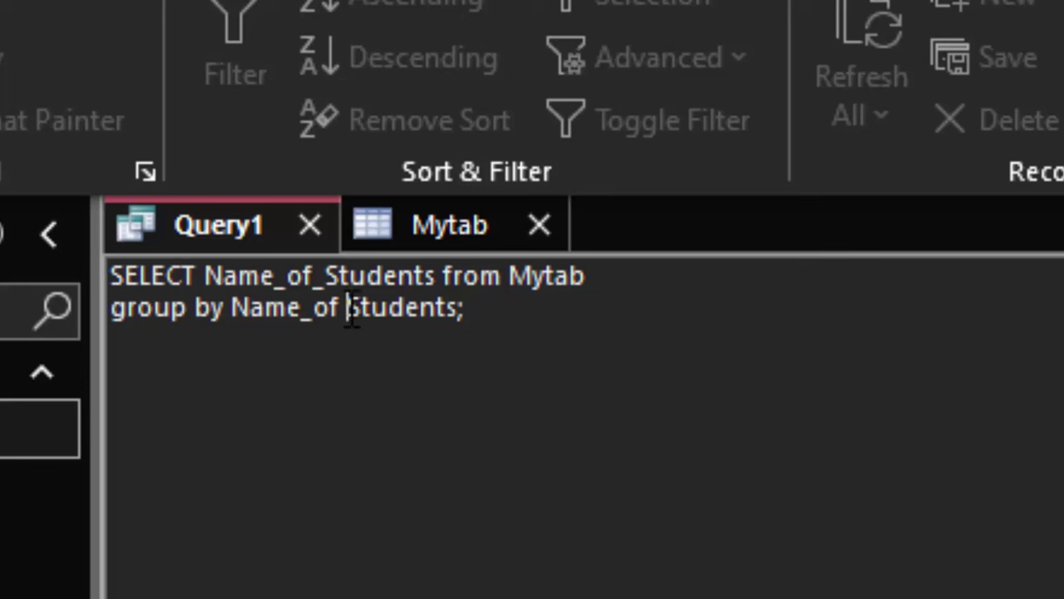
pyautogui.press('BackSpace')
pyautogui.write('_')
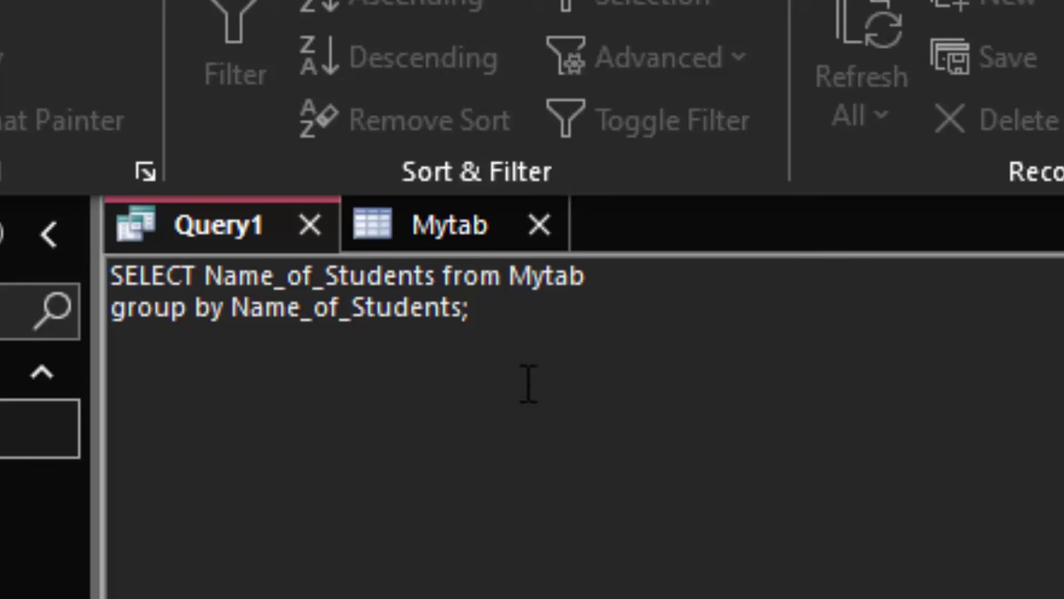
pyautogui.moveTo(499, 306); pyautogui.dragTo(110, 275)
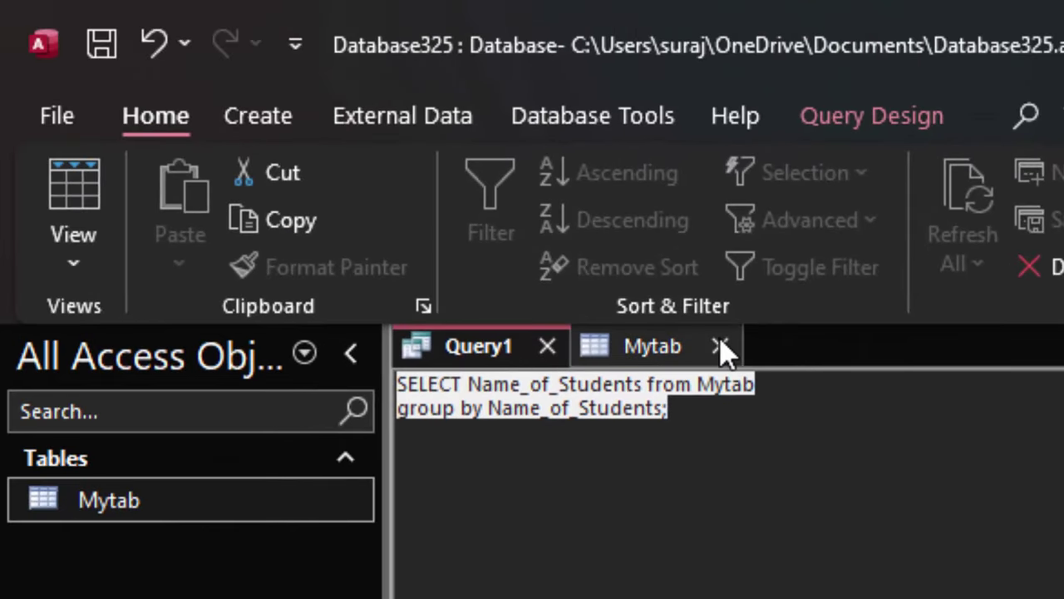
# Close Mytab and run Query1
pyautogui.click(672, 313)
pyautogui.click(857, 121)
pyautogui.click(170, 218)
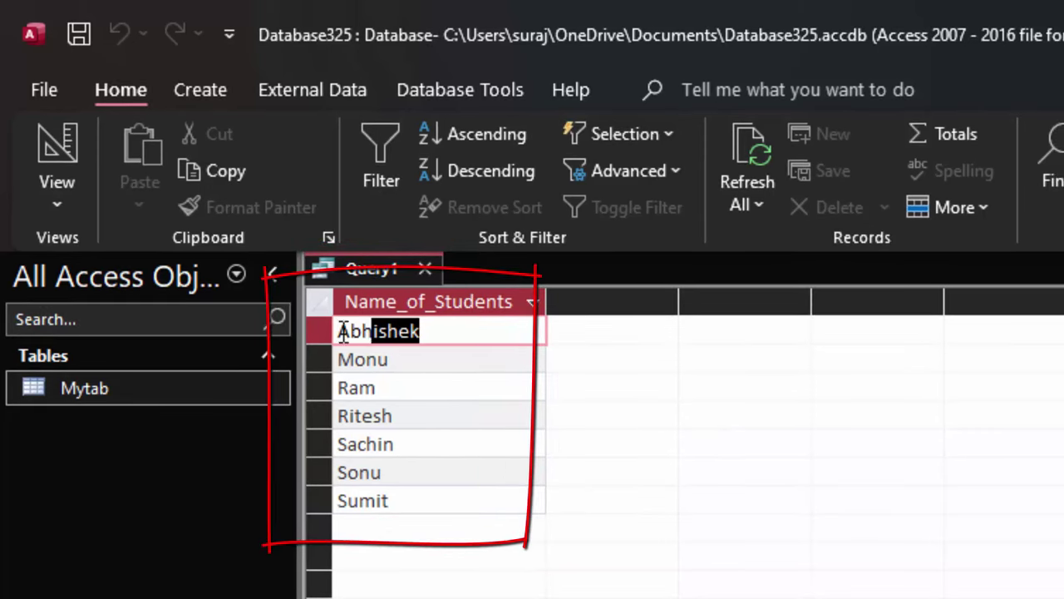
# Review the seven unique names from Abhishek to Sumit, pointing out Monu and Ram
pyautogui.doubleClick(390, 359)
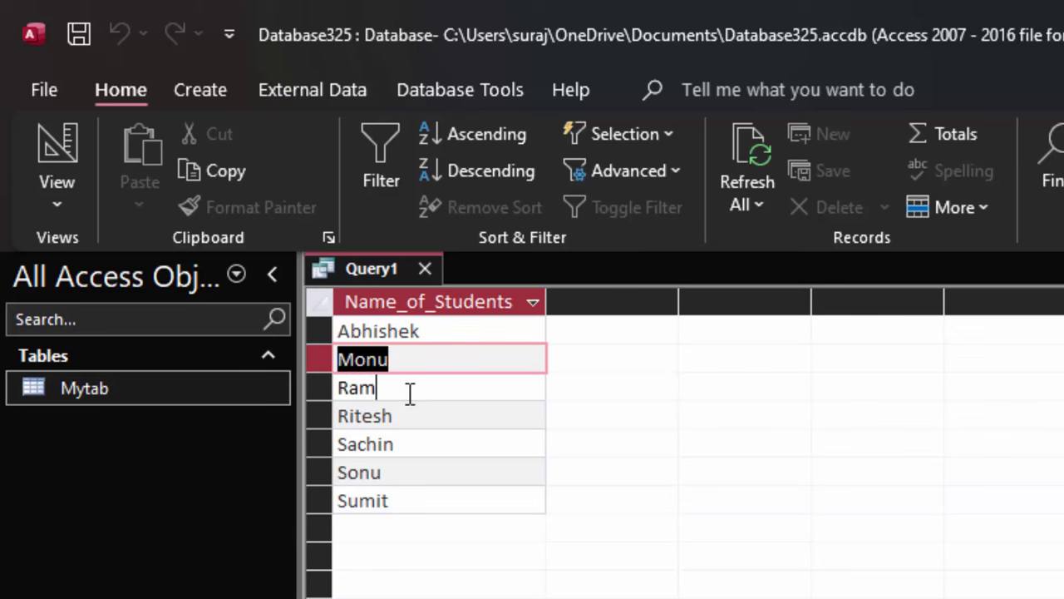
pyautogui.moveTo(408, 394); pyautogui.dragTo(268, 386)
pyautogui.doubleClick(379, 398)
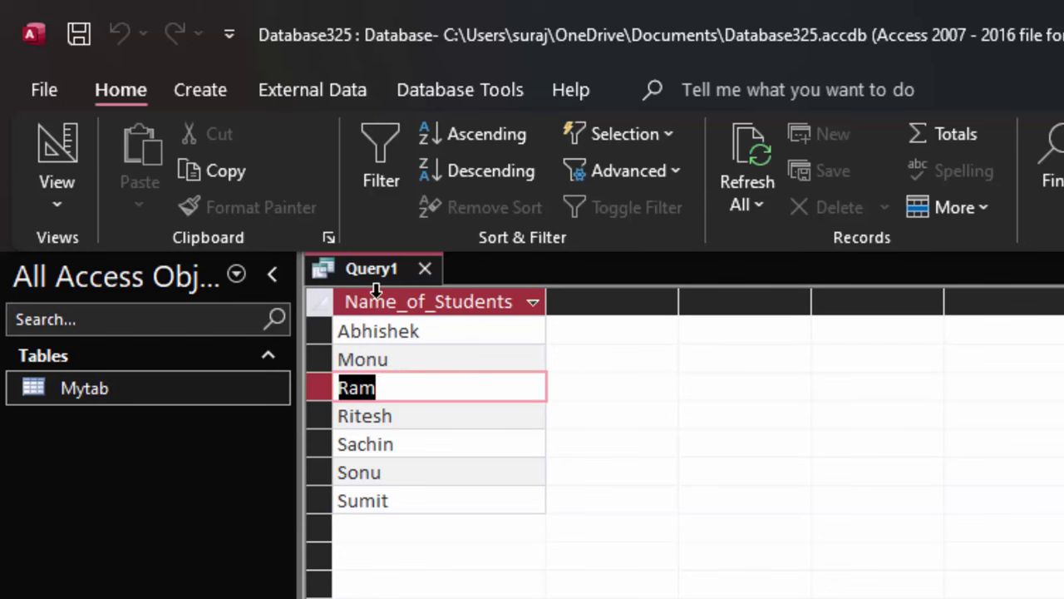
pyautogui.click(38, 213)
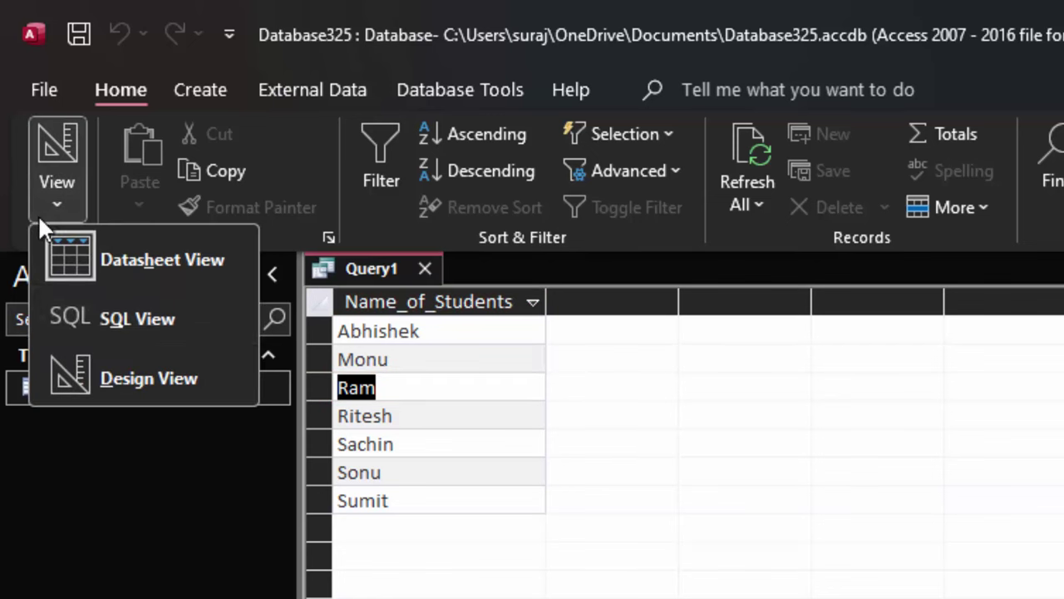